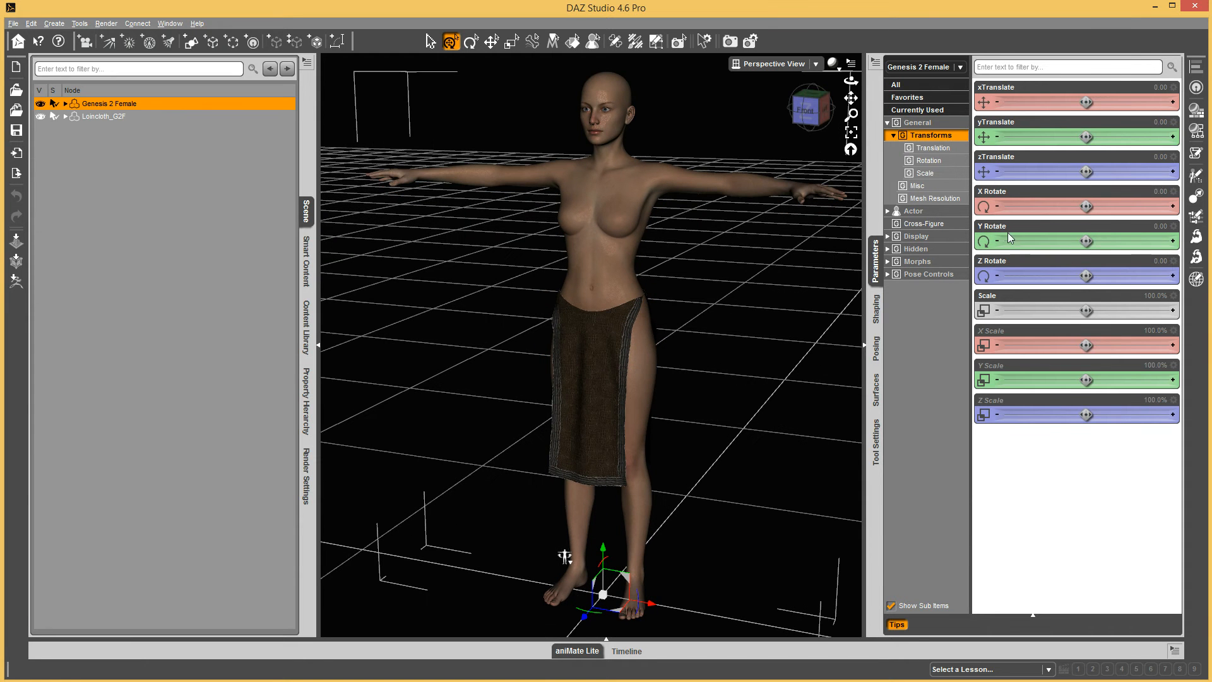
Set the Genesis 2 Female figure's cross-figure property Transfer To: Genesis2Male to 100%
click(925, 224)
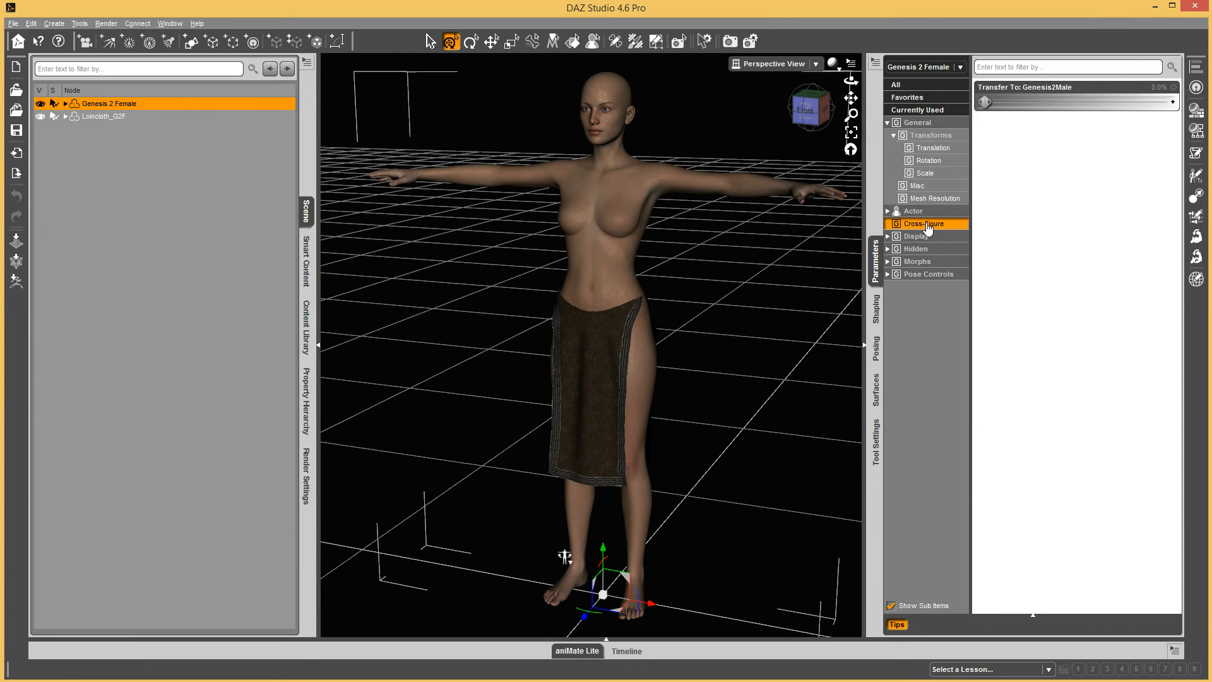
drag(996, 105, 1173, 104)
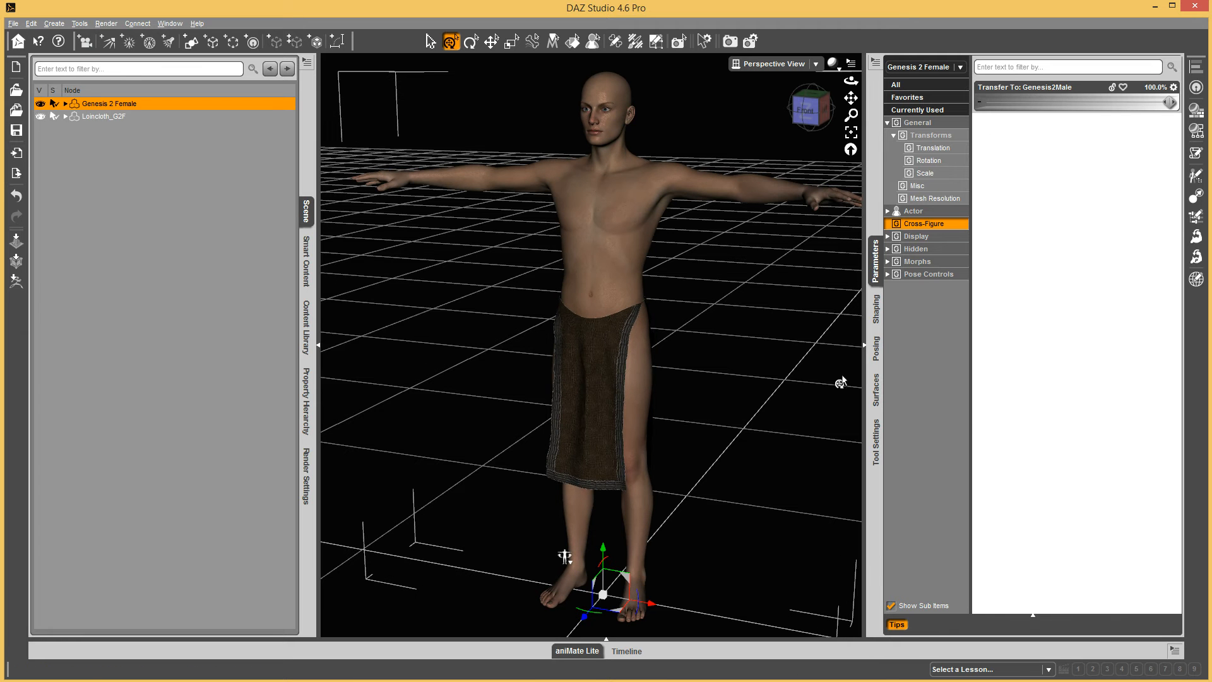
Run the Cross-Figure Setup script on Loincloth_G2F and display the item's hidden parameters
click(87, 118)
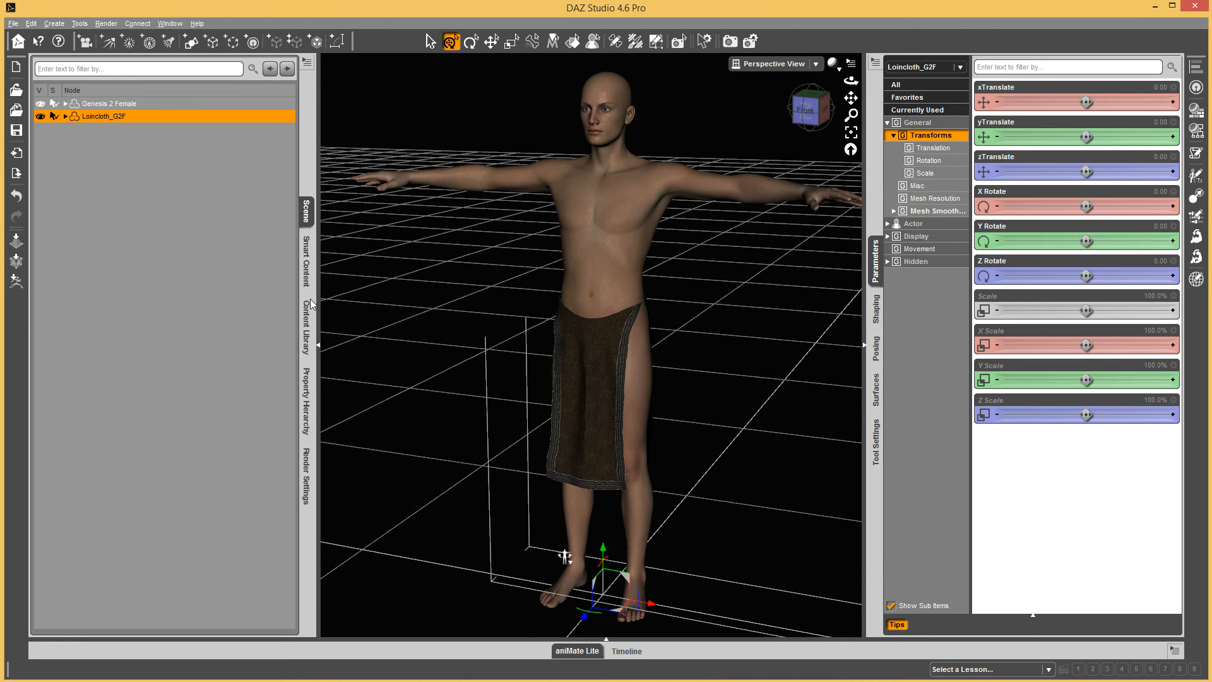
click(309, 319)
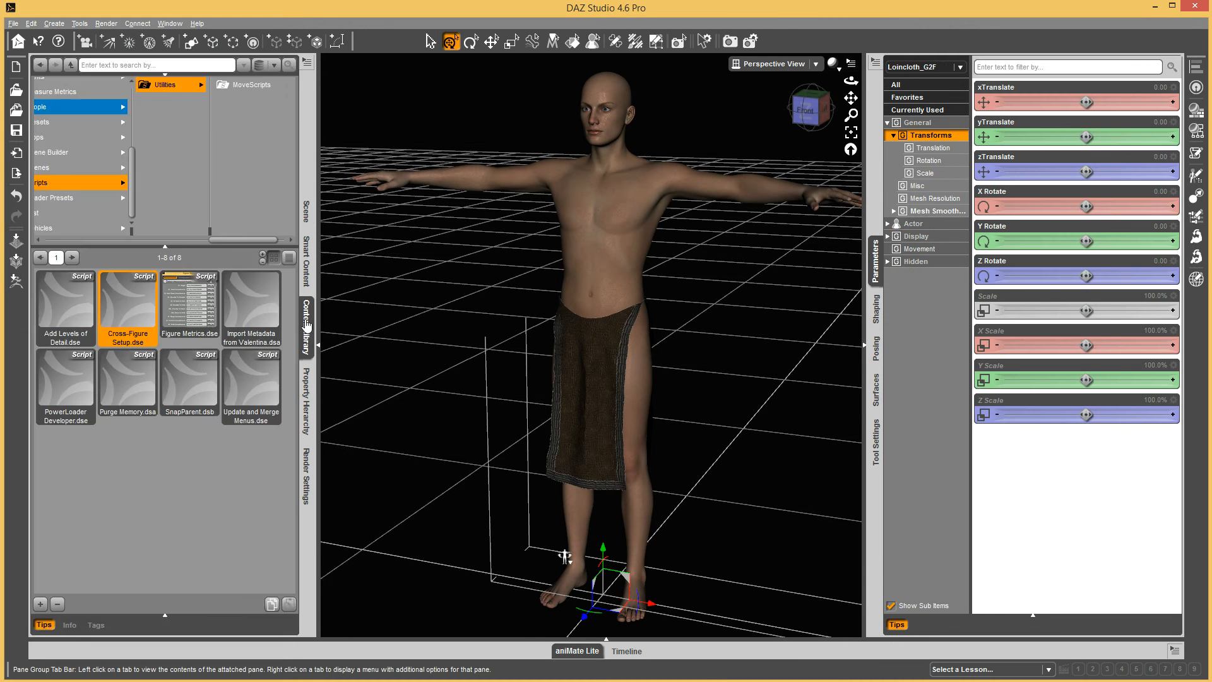
double_click(147, 299)
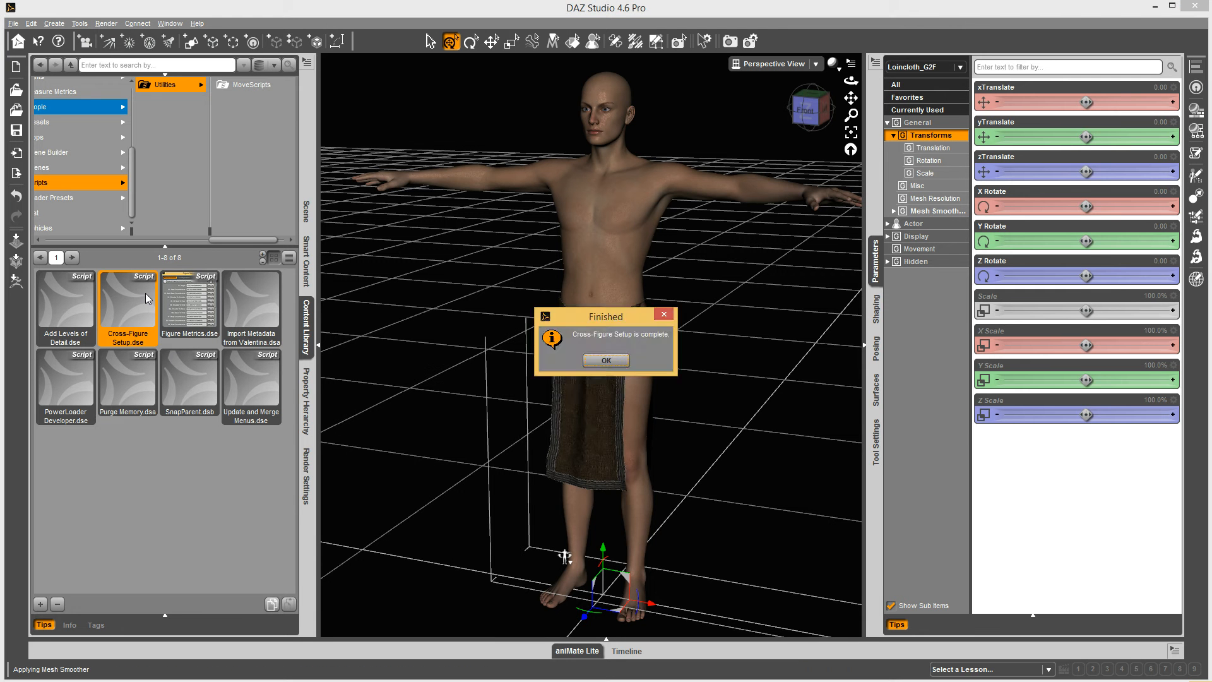
click(606, 360)
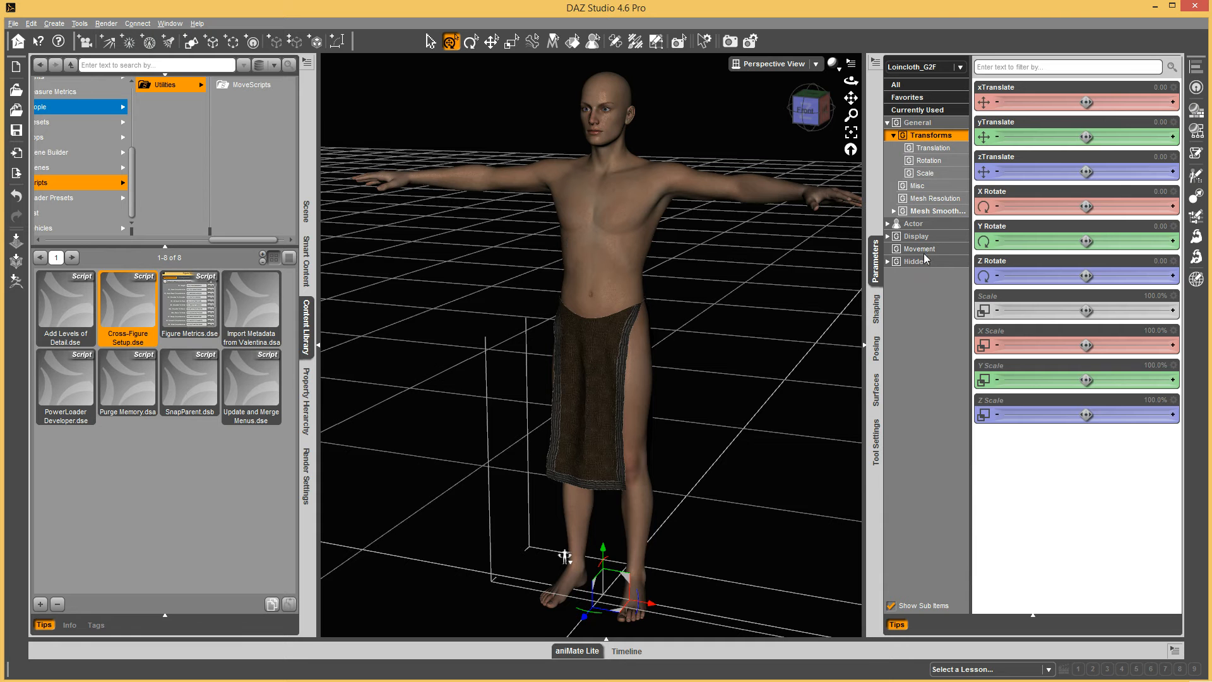
click(923, 261)
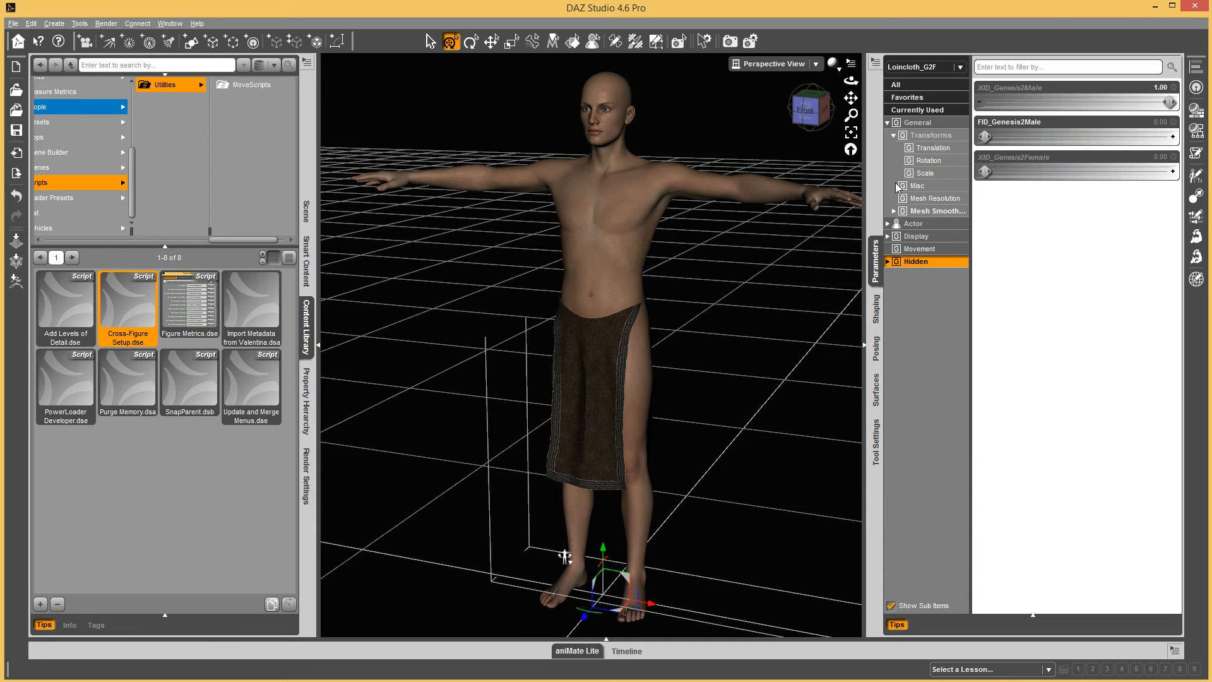
Save all of the loincloth's hidden Cross-Figure properties as morph assets under the product name Cross Figure
click(12, 24)
mouse_move(98, 111)
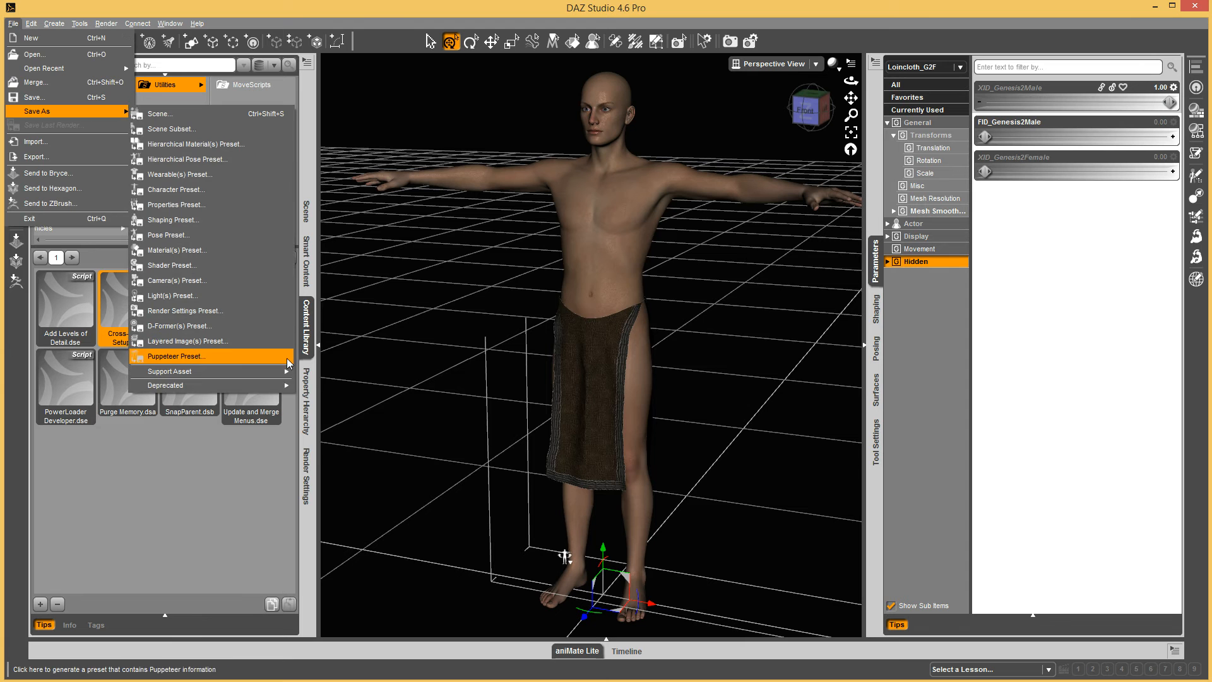
mouse_move(285, 372)
click(327, 398)
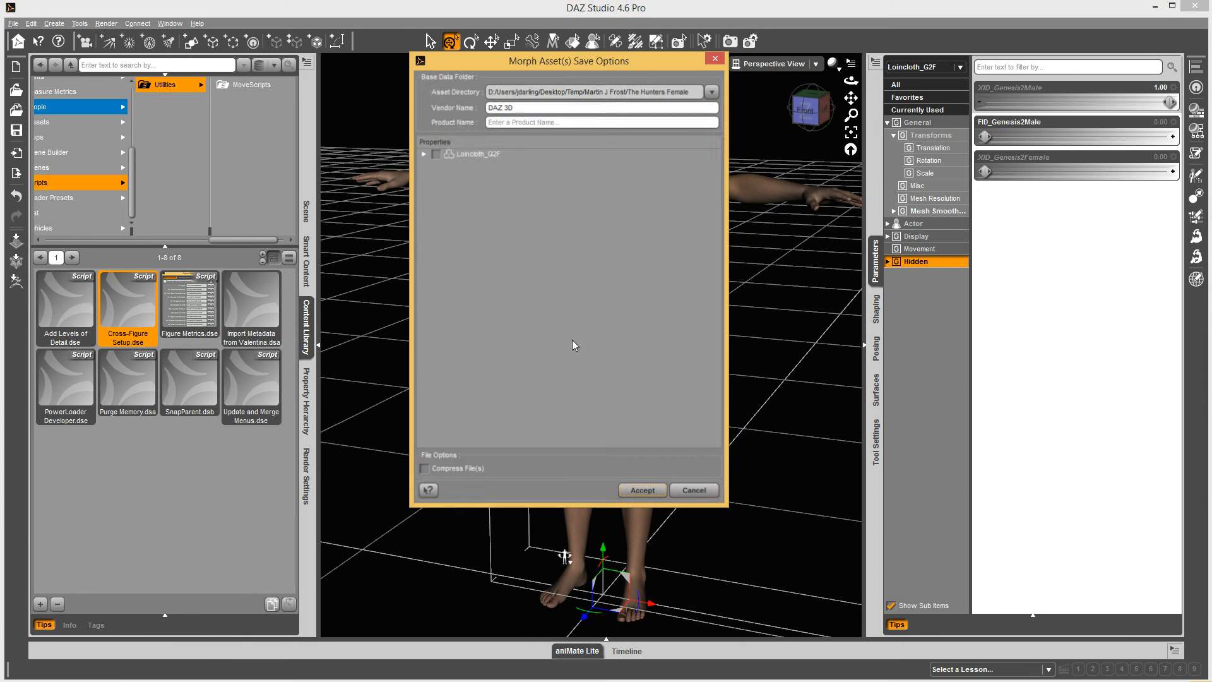
click(542, 123)
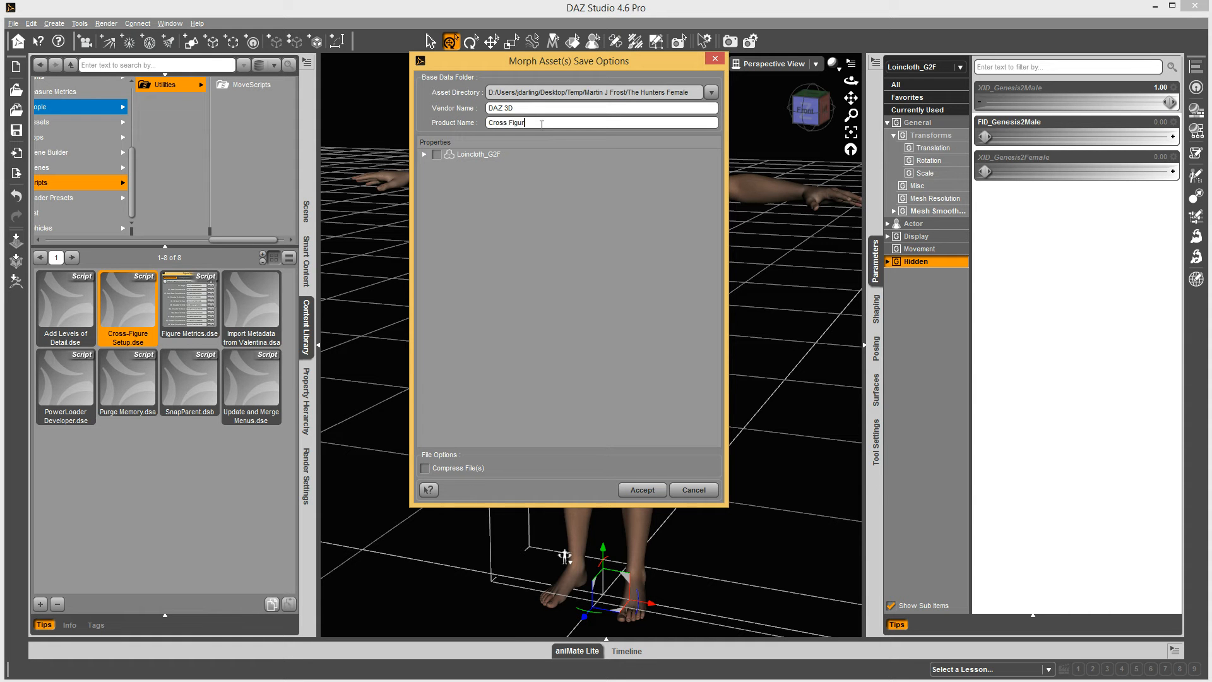
click(422, 154)
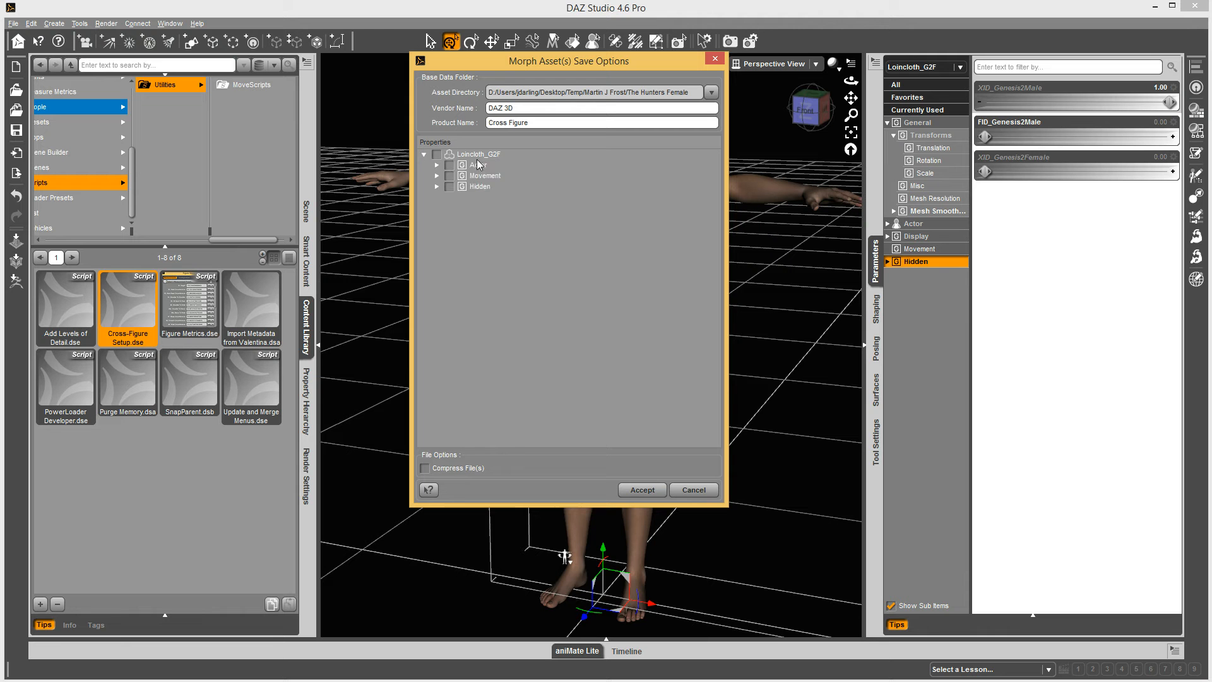
click(437, 186)
click(450, 197)
click(461, 197)
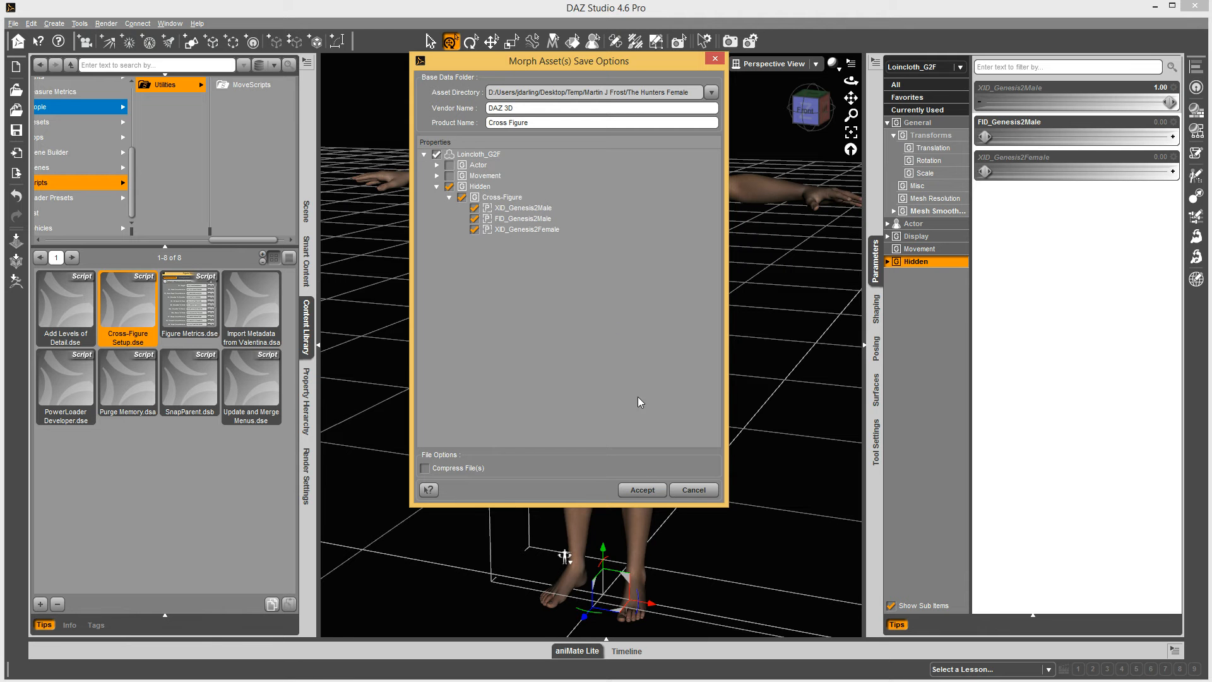
click(647, 485)
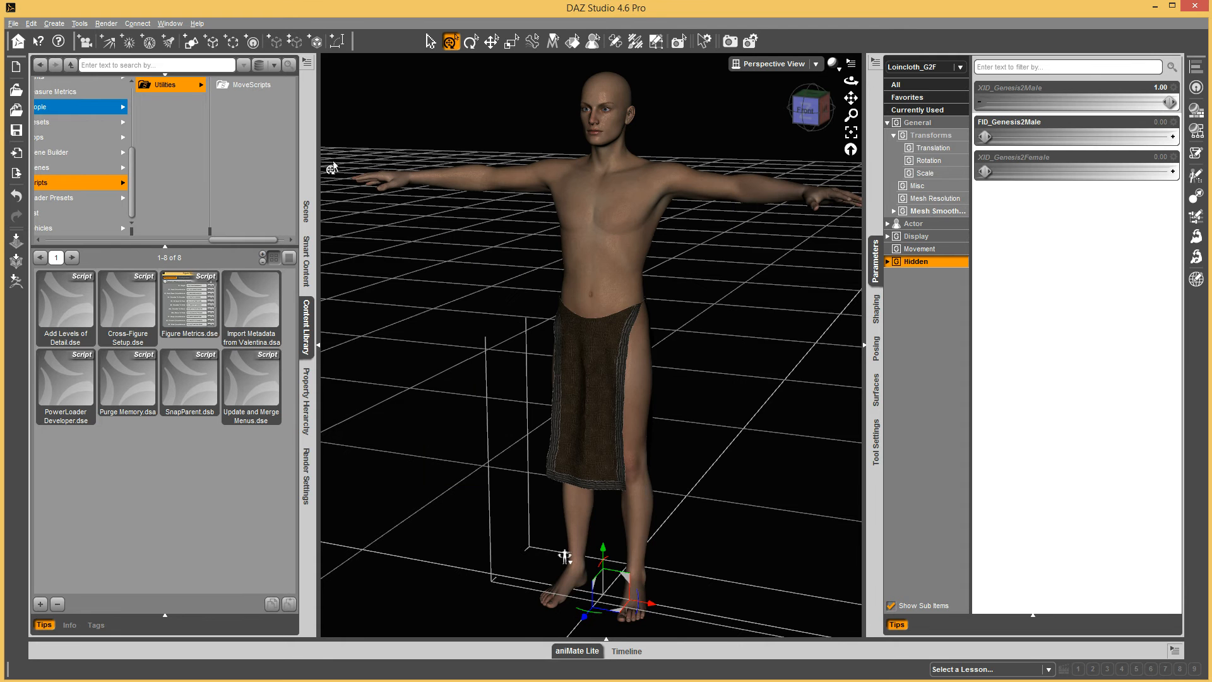
Start a new empty scene and load the Genesis 2 Base Male figure
click(16, 66)
click(606, 359)
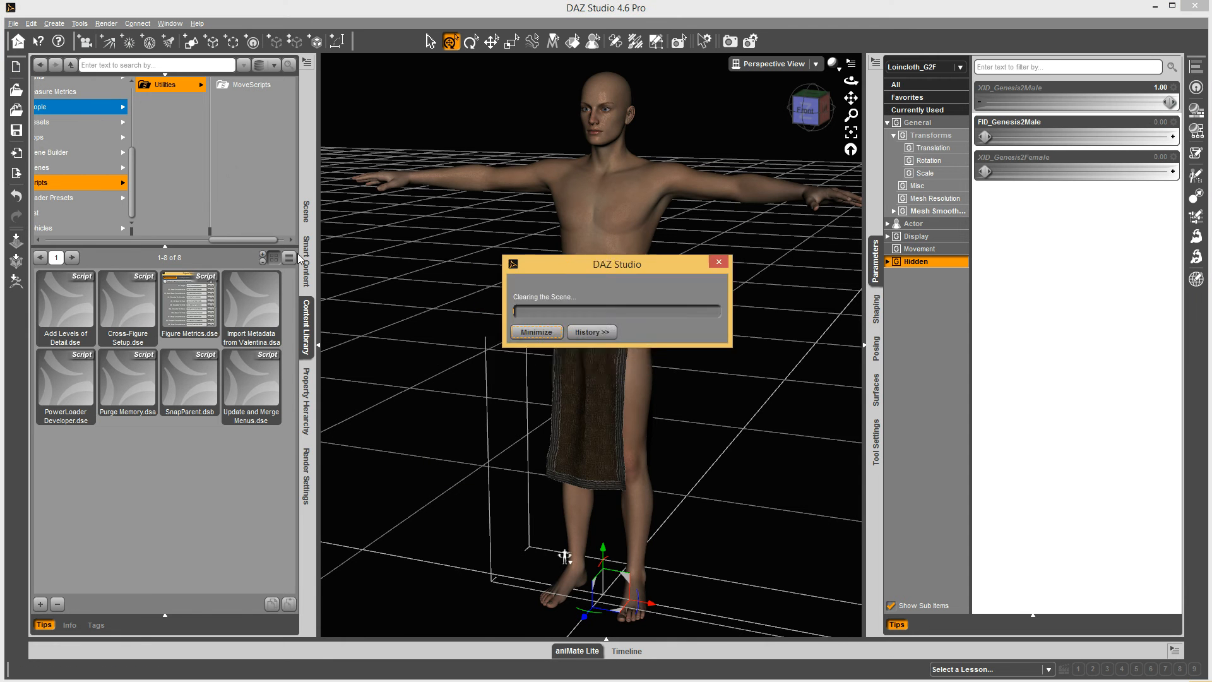
click(307, 262)
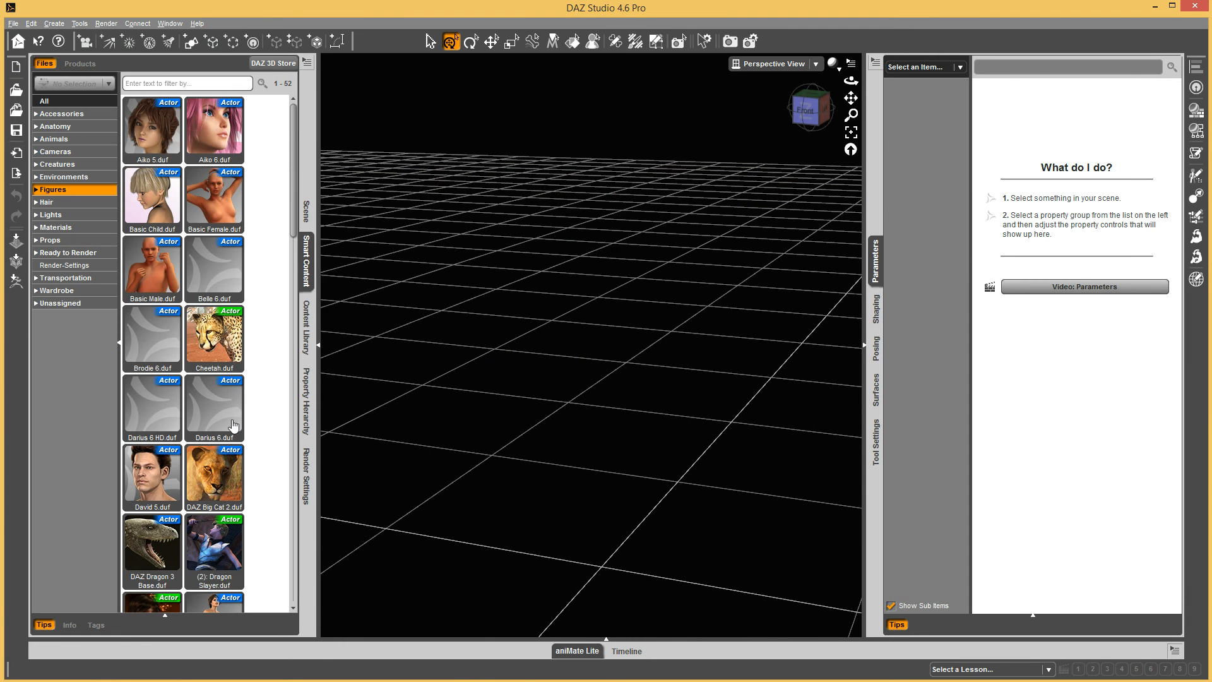
scroll(250, 503, down, 3)
double_click(222, 509)
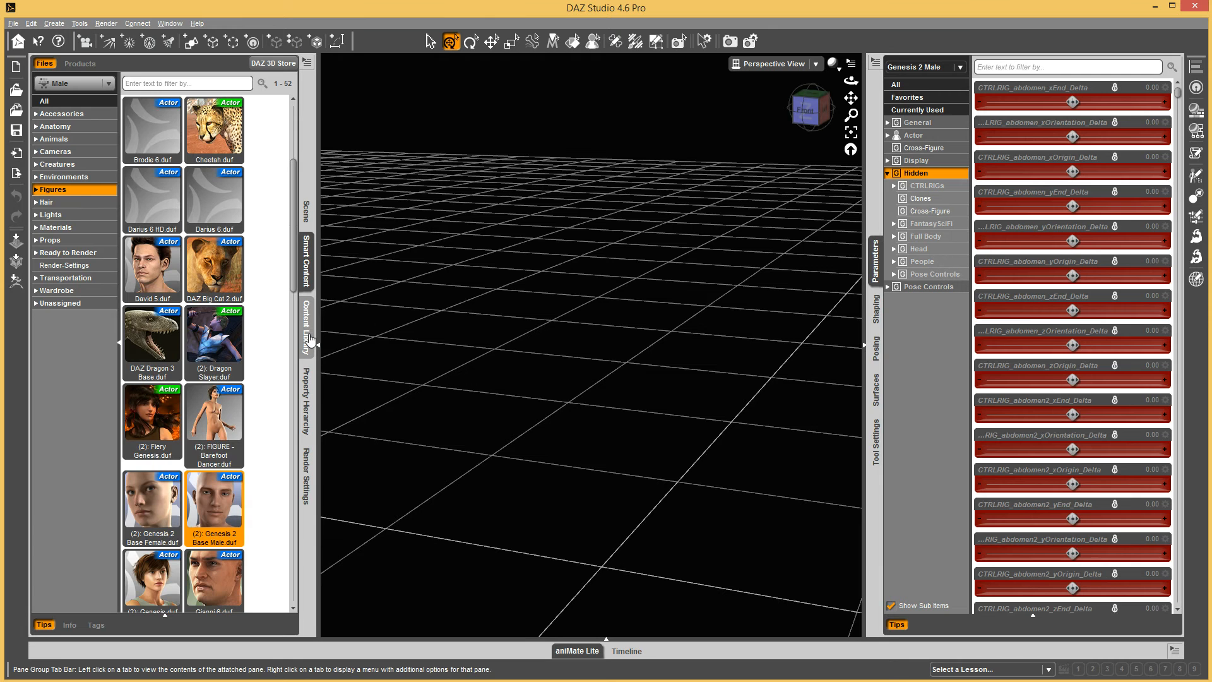
Load Hunters Female Loincloth onto the male figure from The Hunters clothing folder in The Hunters Female library
click(311, 340)
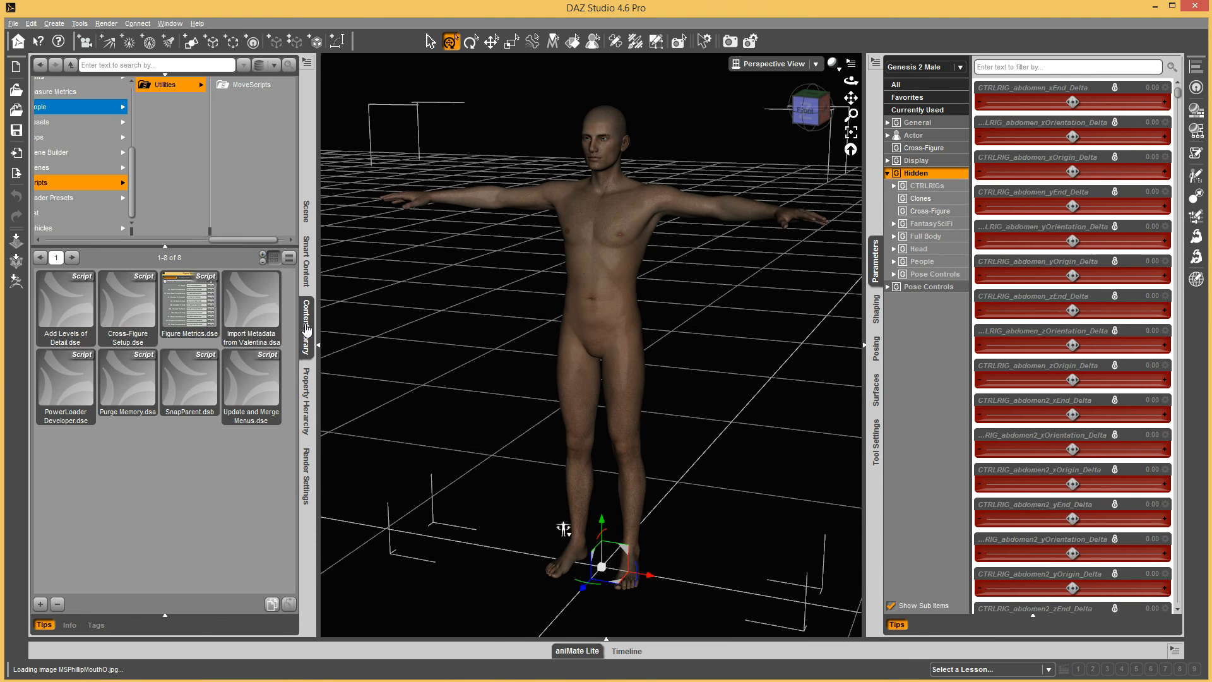
click(64, 241)
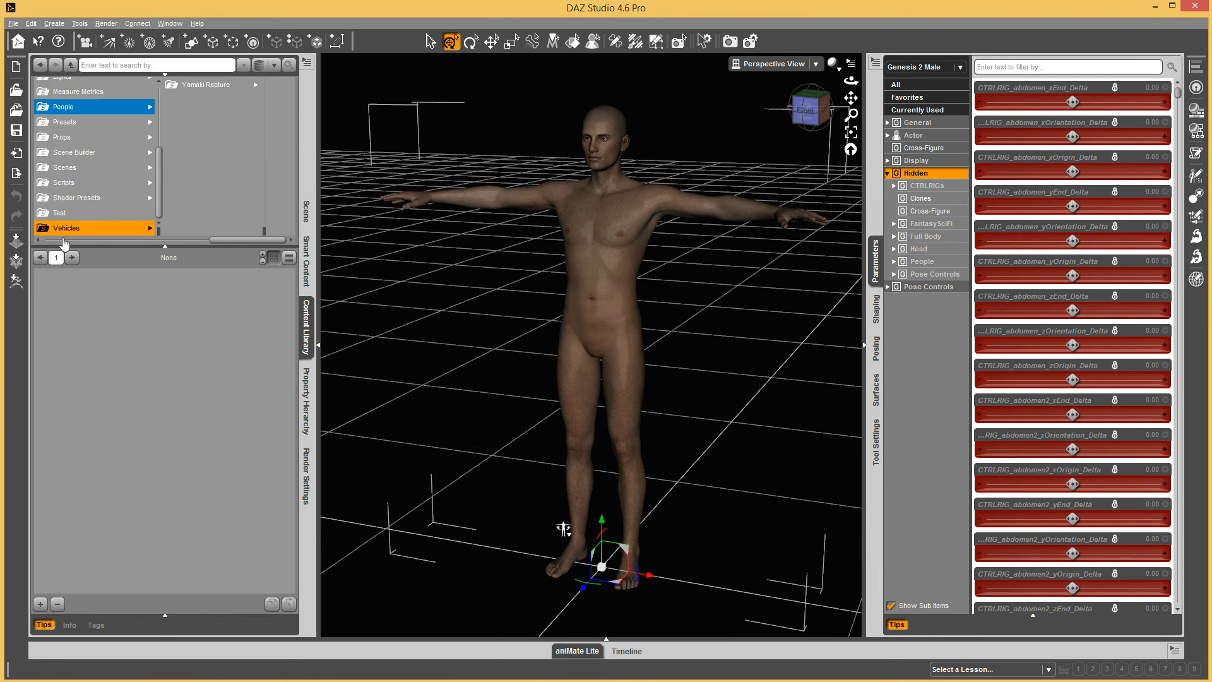
click(215, 175)
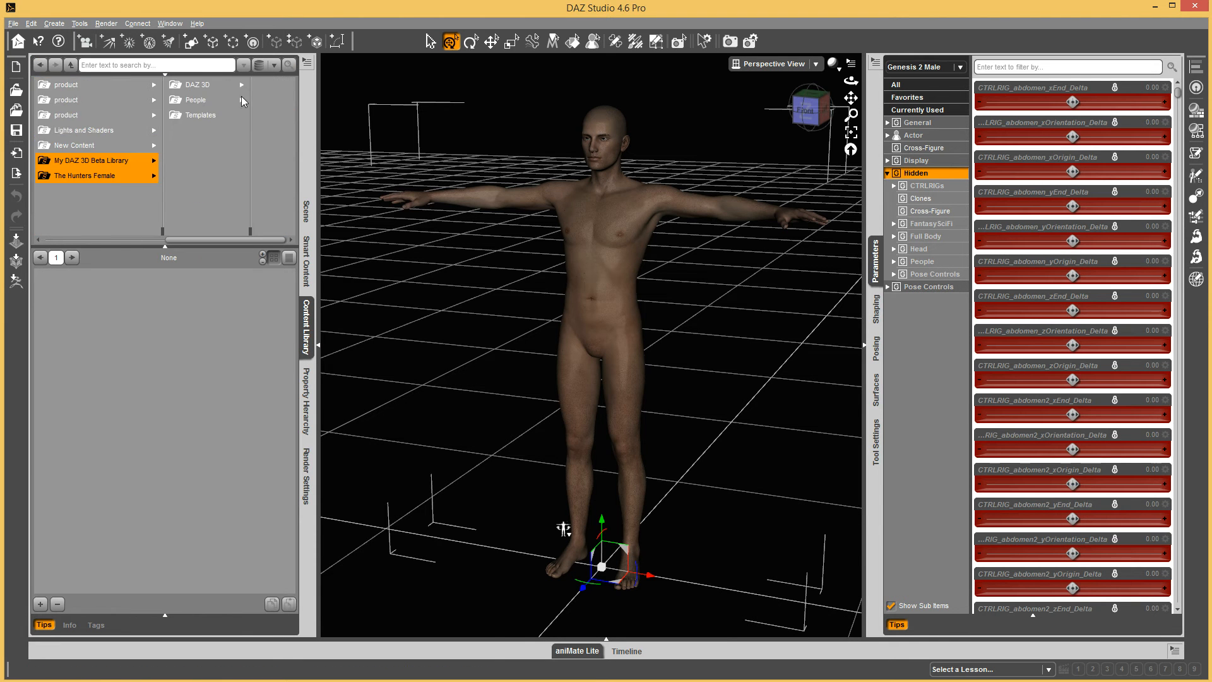
click(204, 99)
click(245, 86)
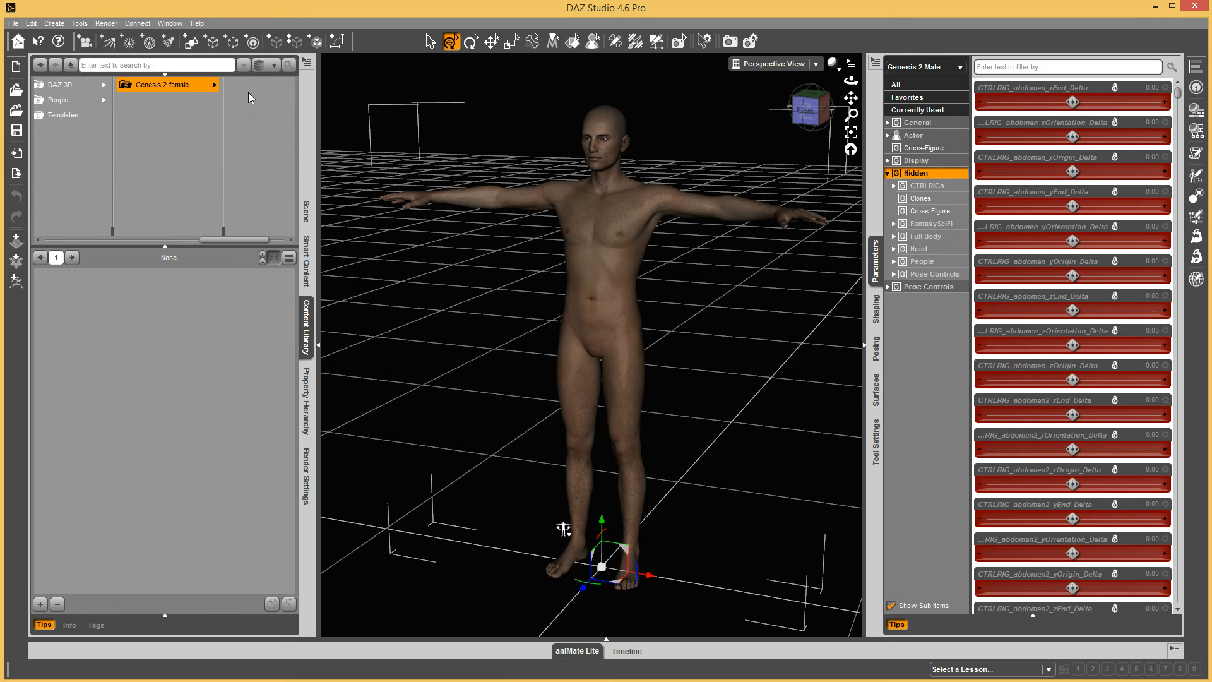
click(241, 85)
click(244, 88)
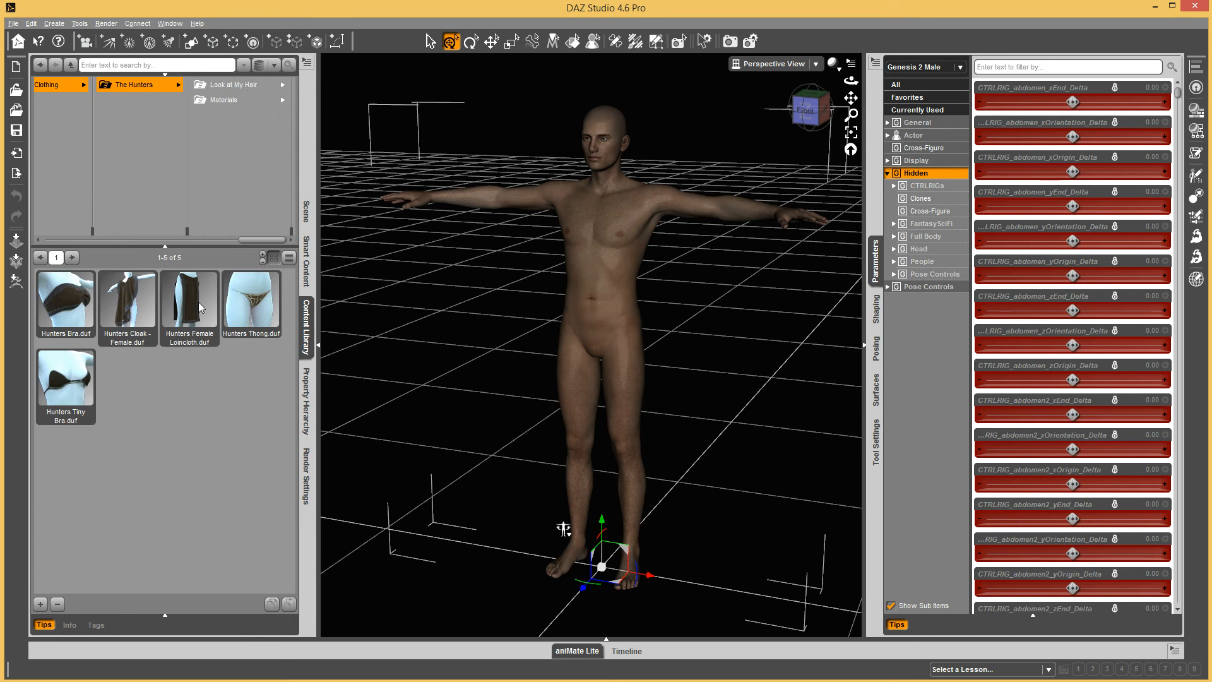
double_click(189, 303)
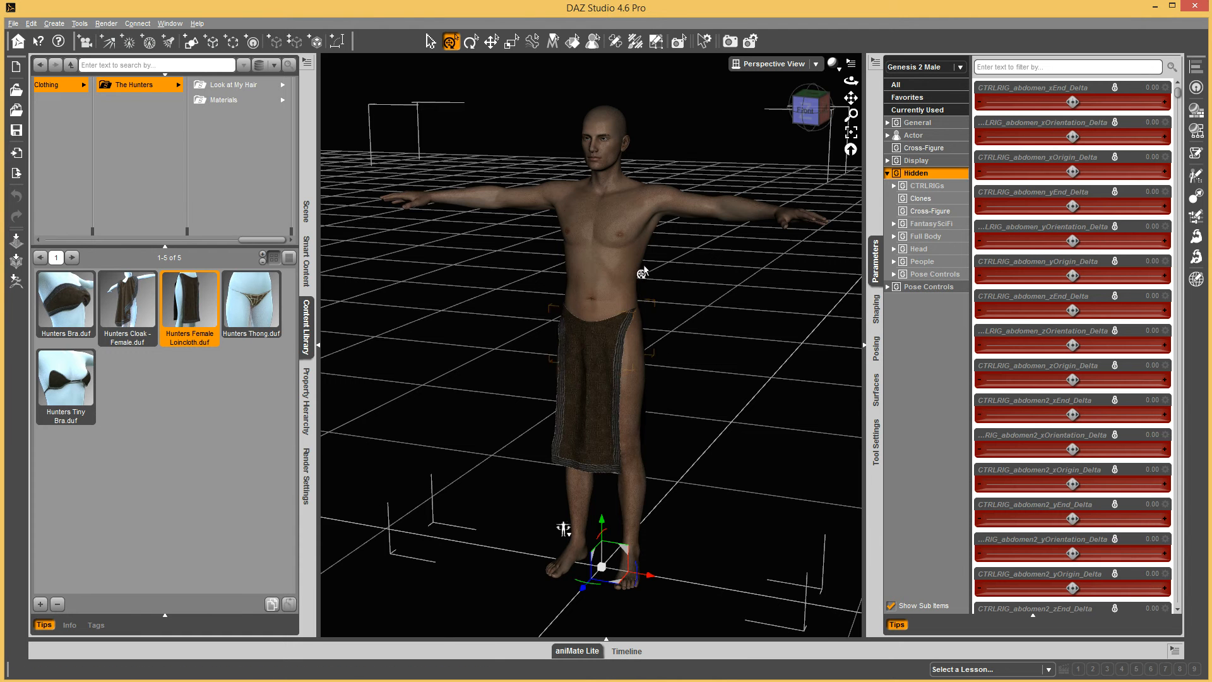
scroll(642, 274, up, 2)
scroll(667, 281, up, 1)
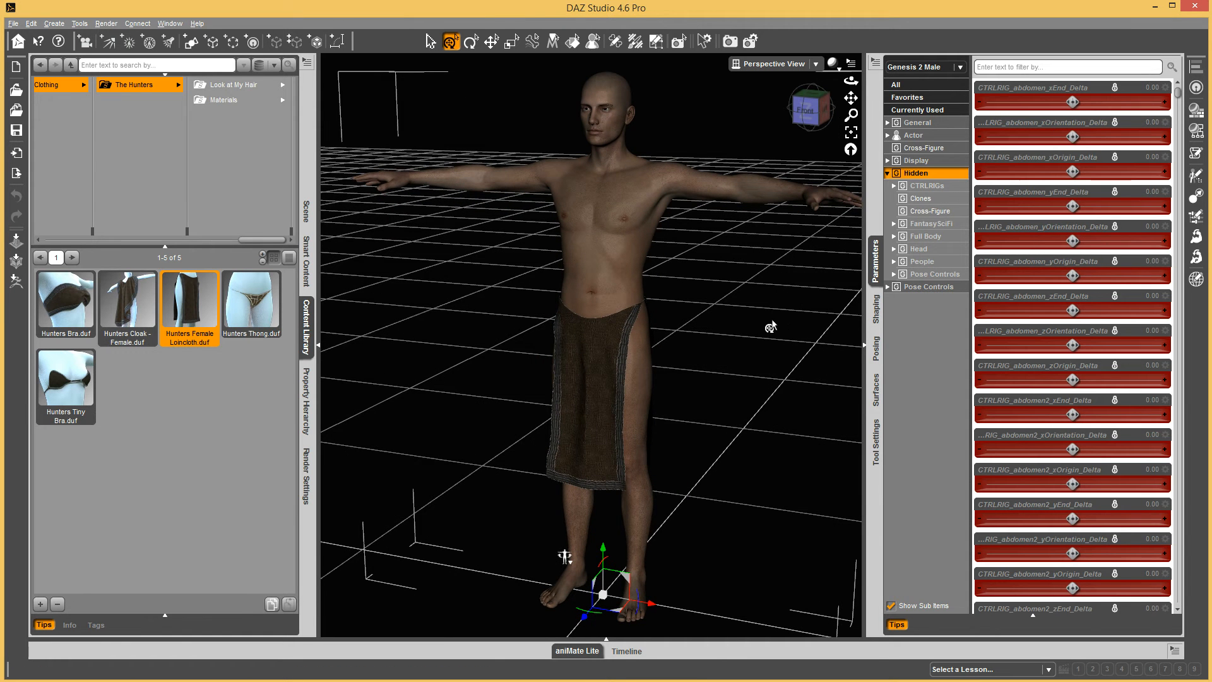
Set the mesh smoothing type of Loincloth_G2F to Base Shape Matching
click(307, 215)
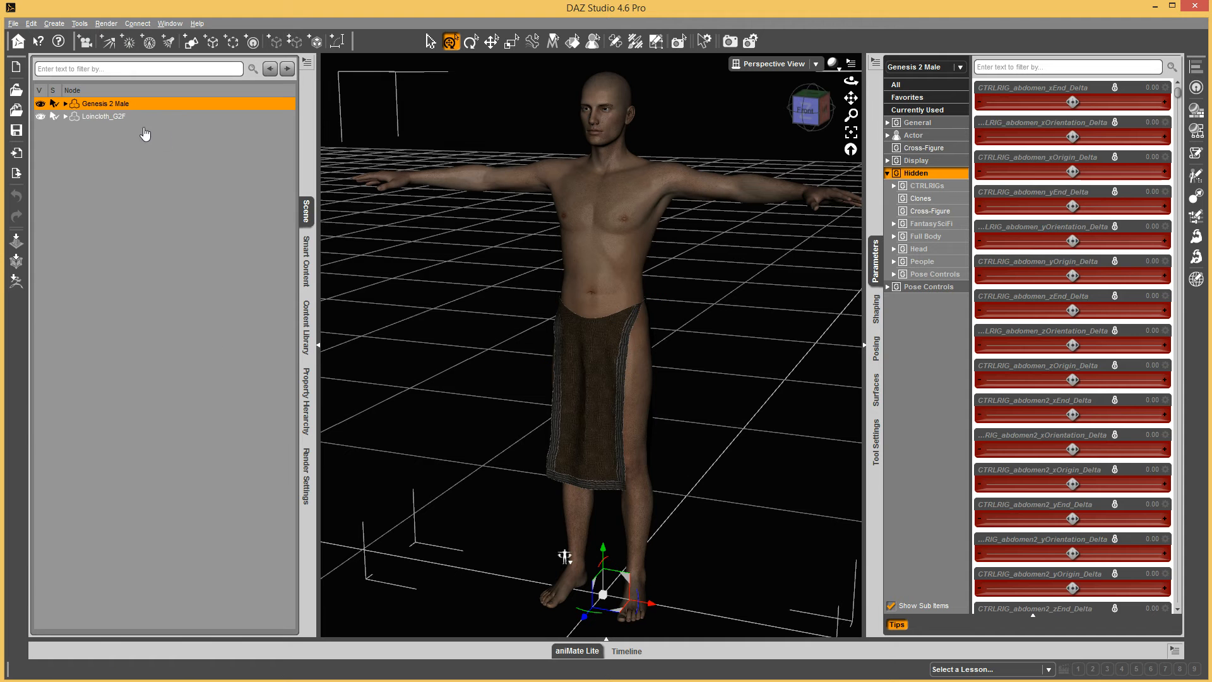
click(113, 118)
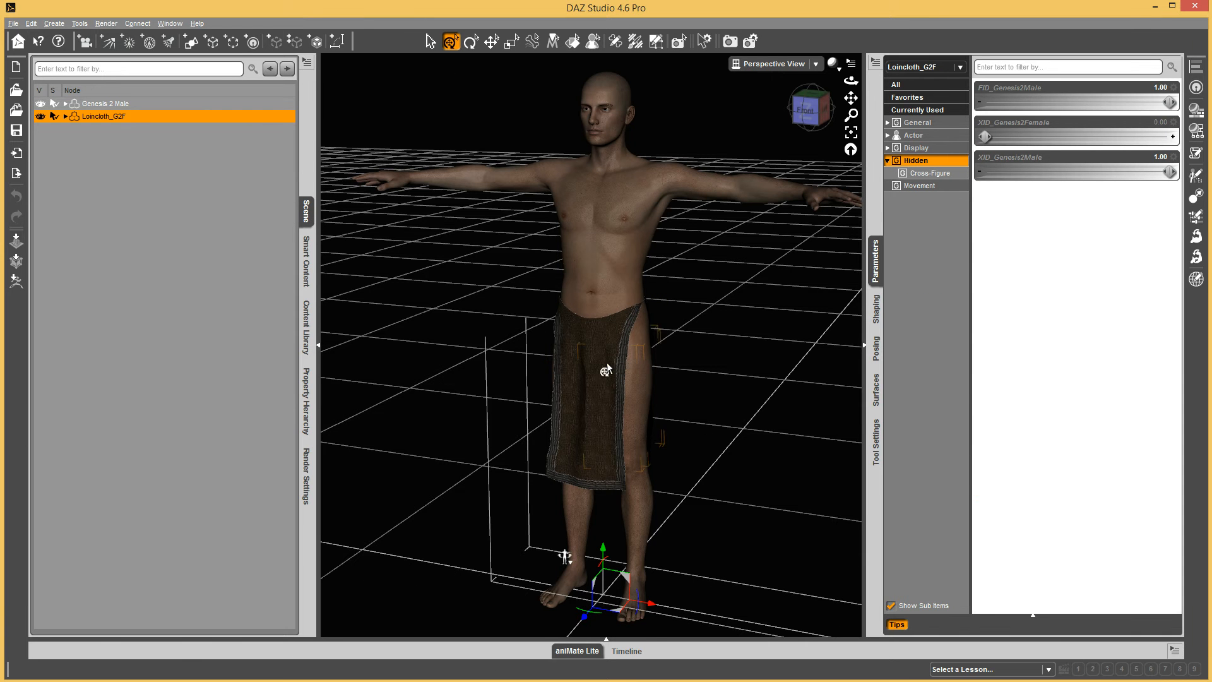
scroll(607, 362, up, 1)
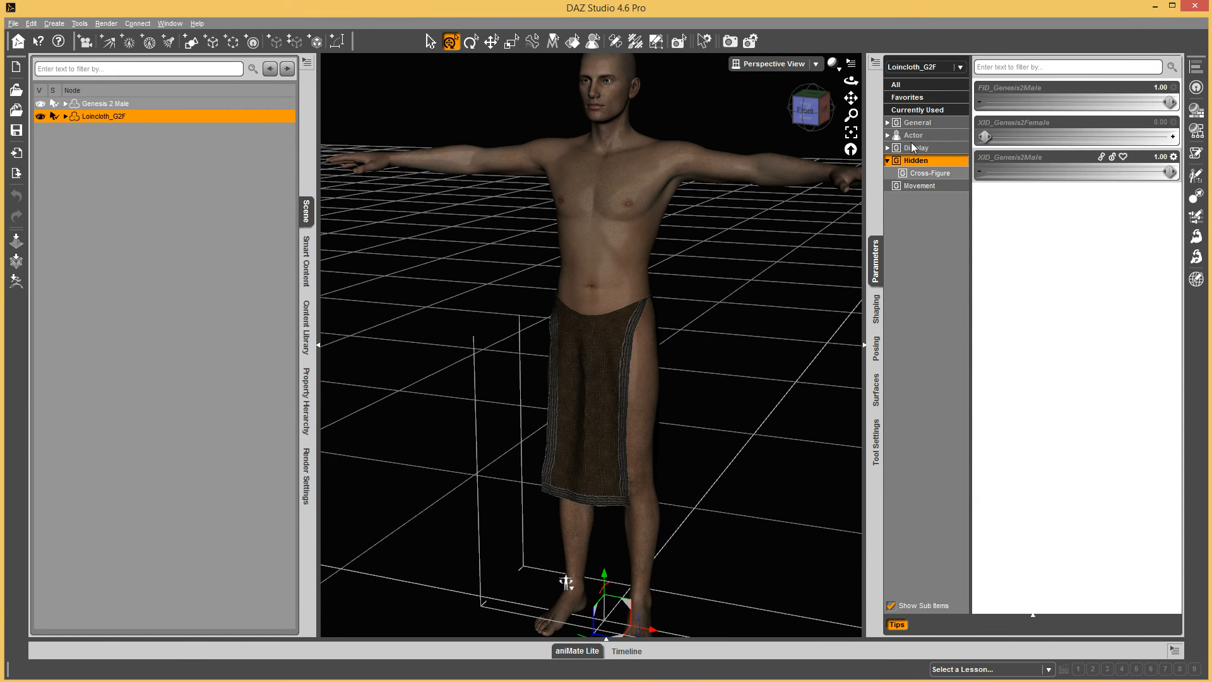
click(917, 124)
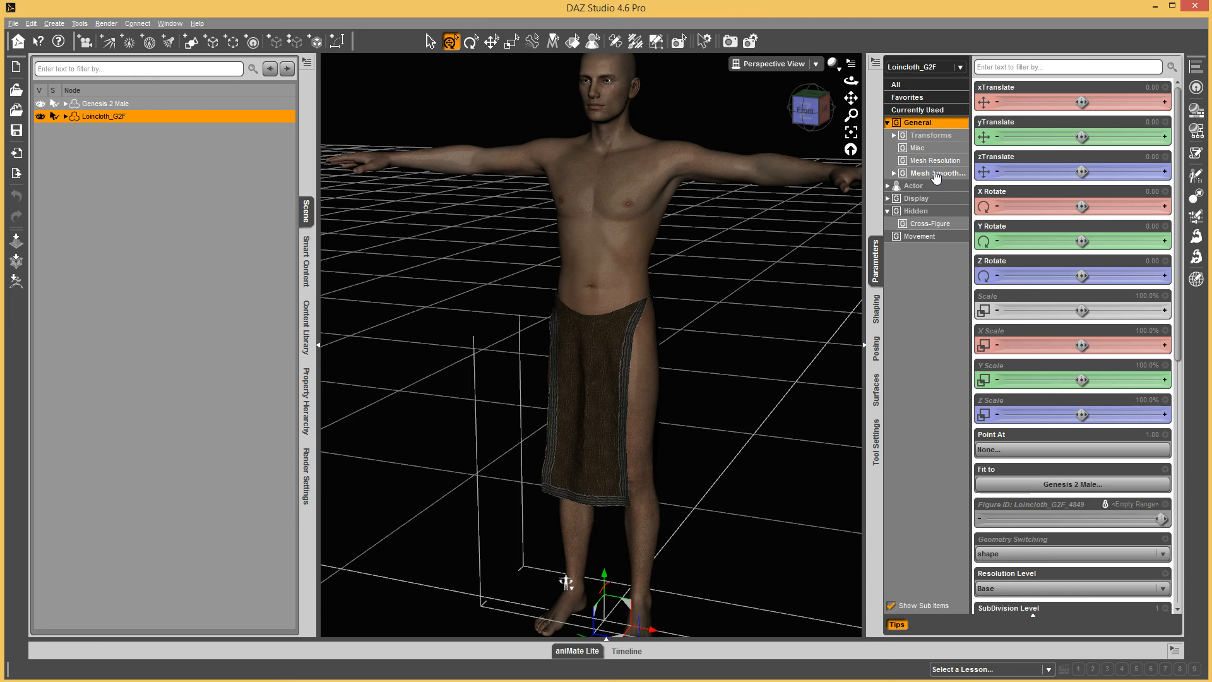
click(937, 173)
click(1030, 140)
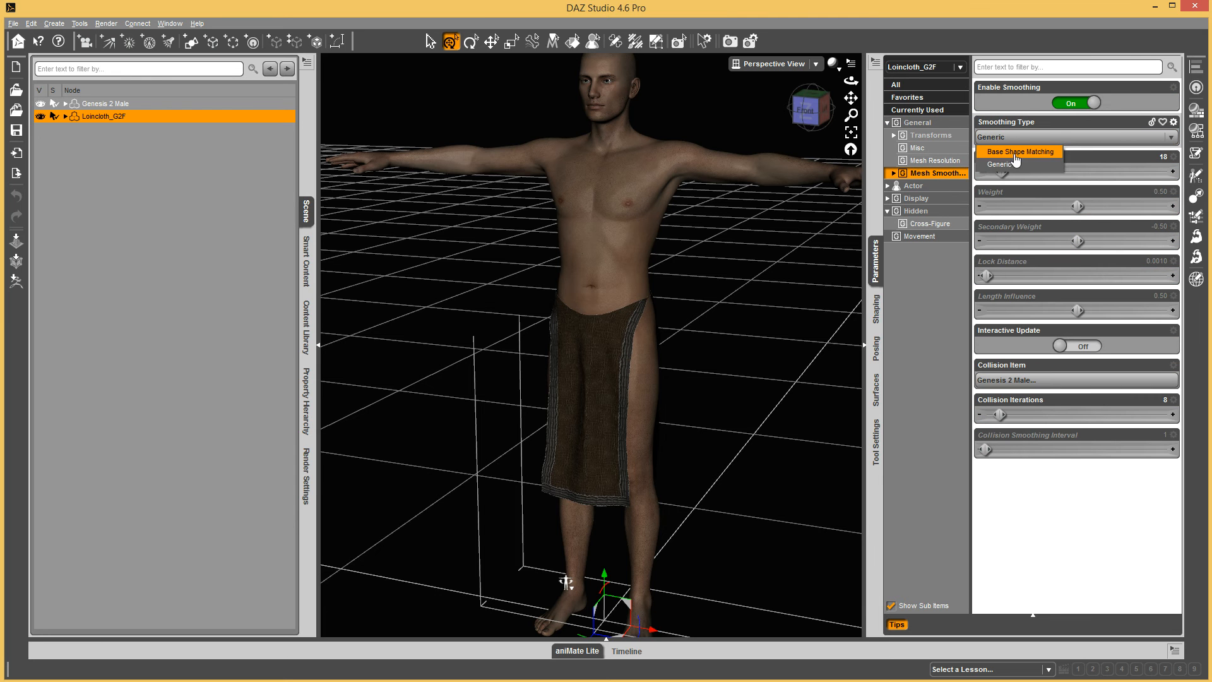
click(1014, 153)
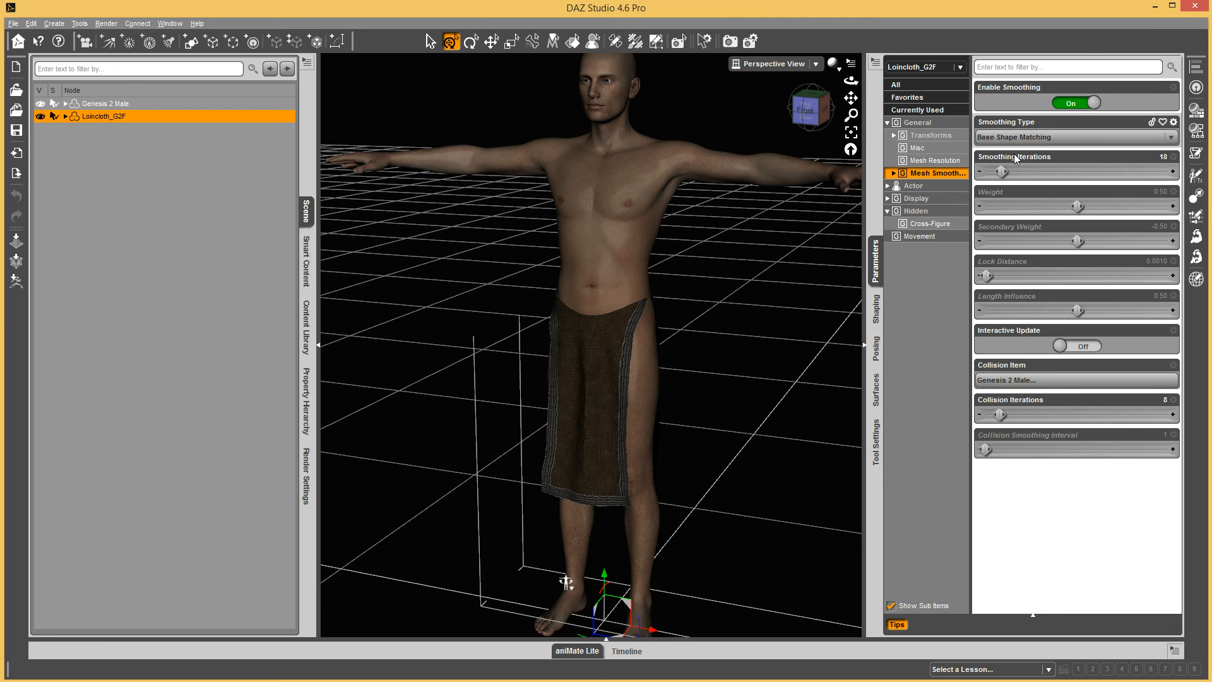
click(810, 111)
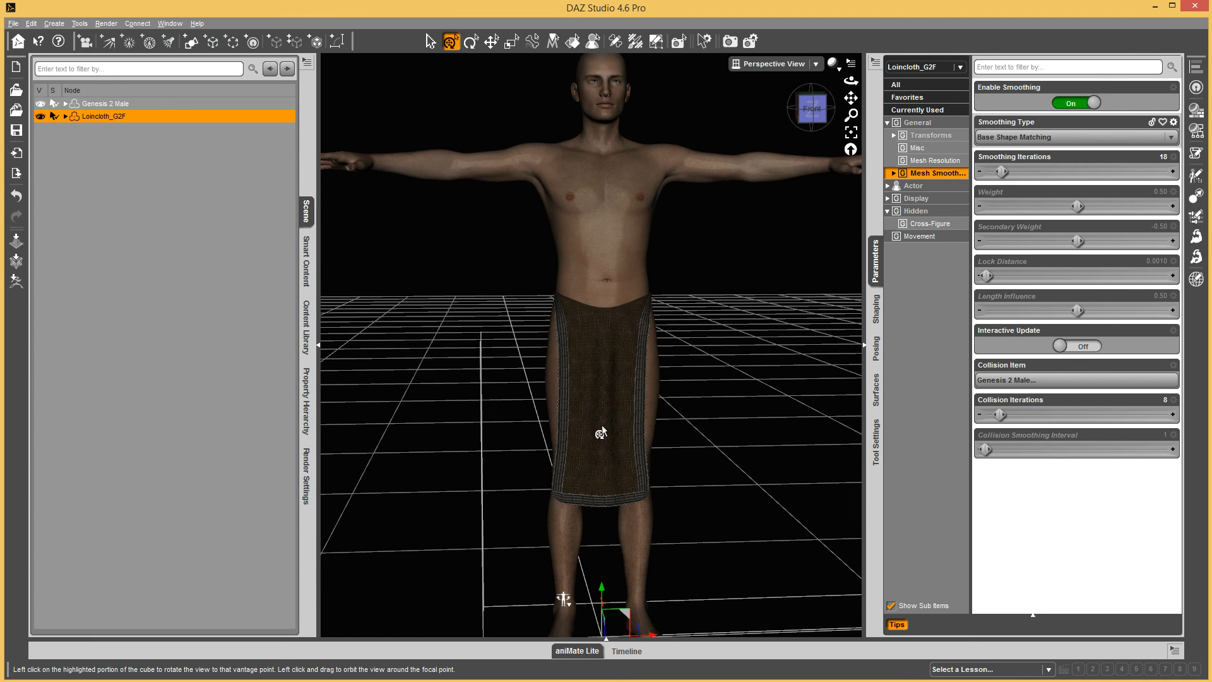
mouse_move(808, 106)
mouse_down()
mouse_move(839, 115)
mouse_move(777, 123)
mouse_move(777, 110)
mouse_move(760, 107)
mouse_move(814, 114)
mouse_up()
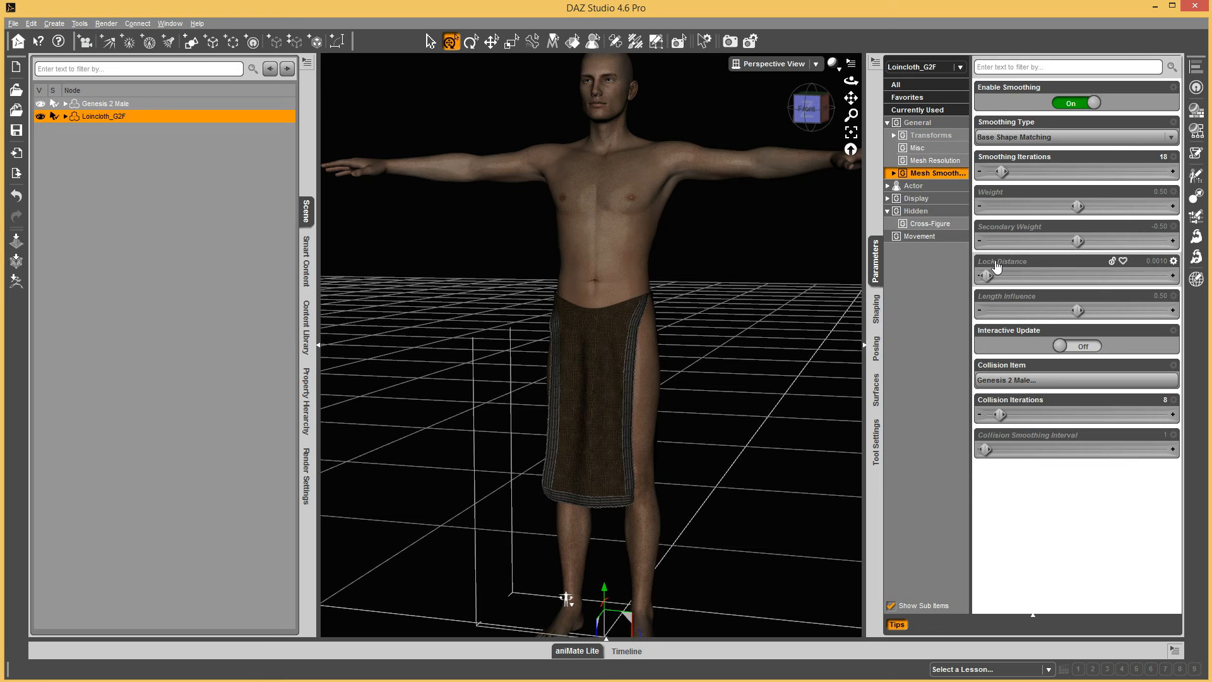
Turn off the display of hidden properties and enable Interactive Update for the loincloth's mesh smoothing
click(875, 62)
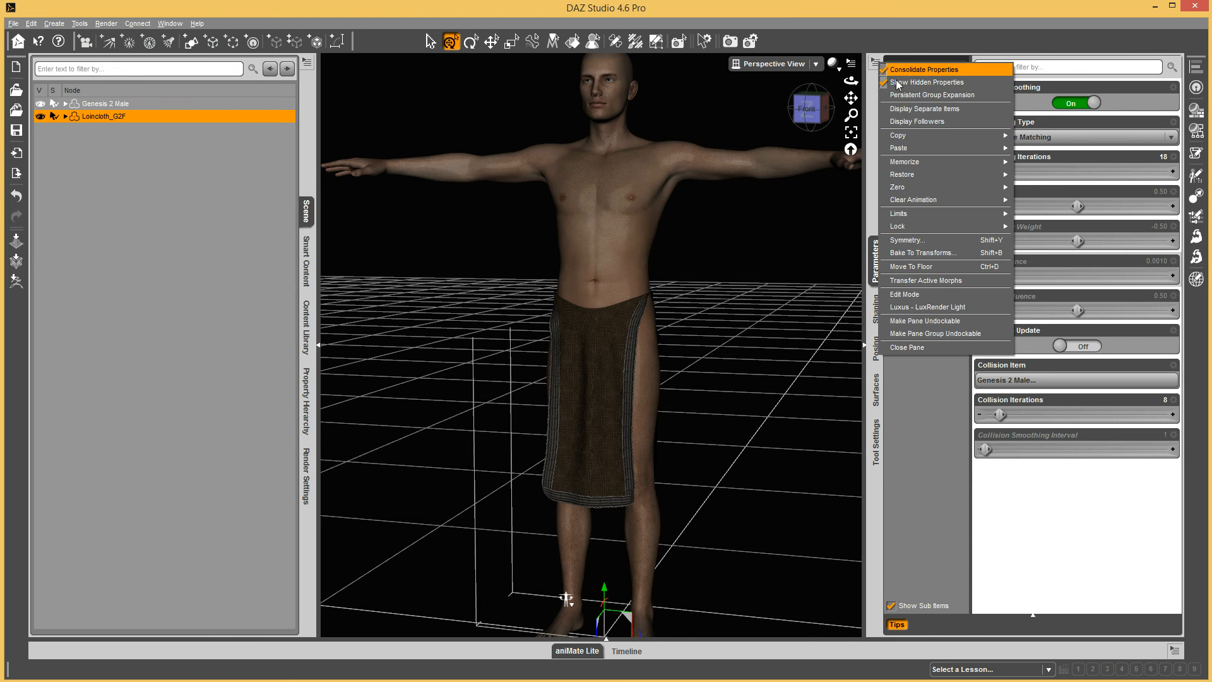
click(928, 78)
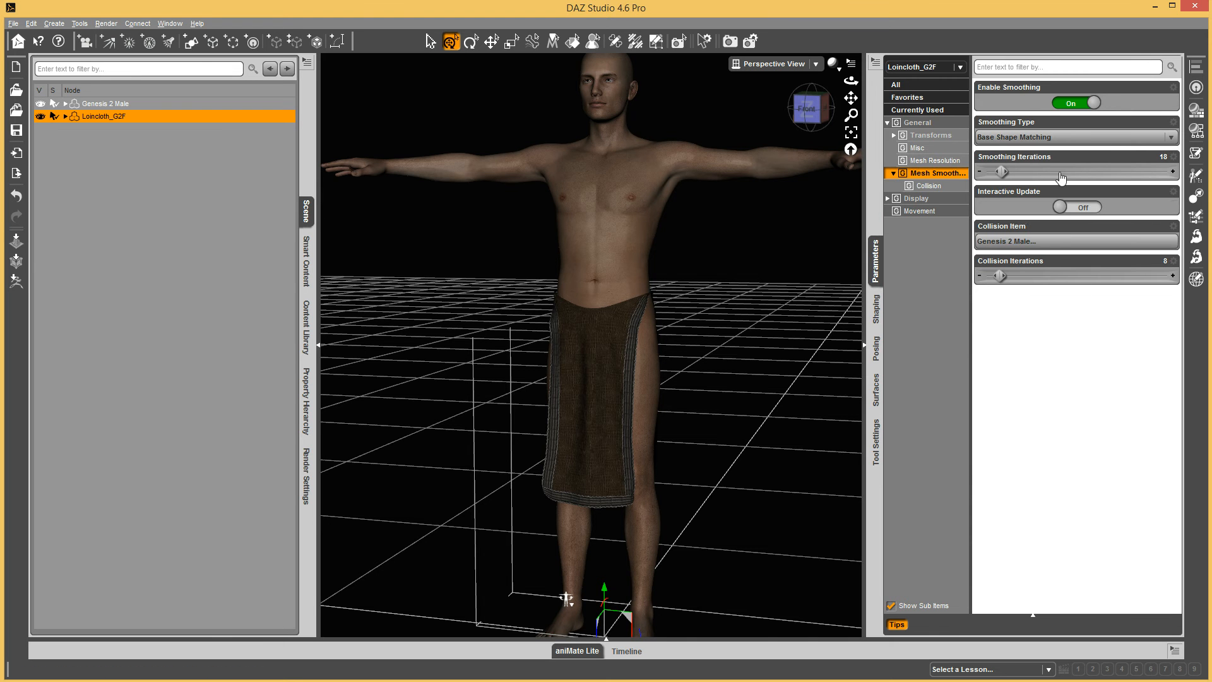
click(1088, 214)
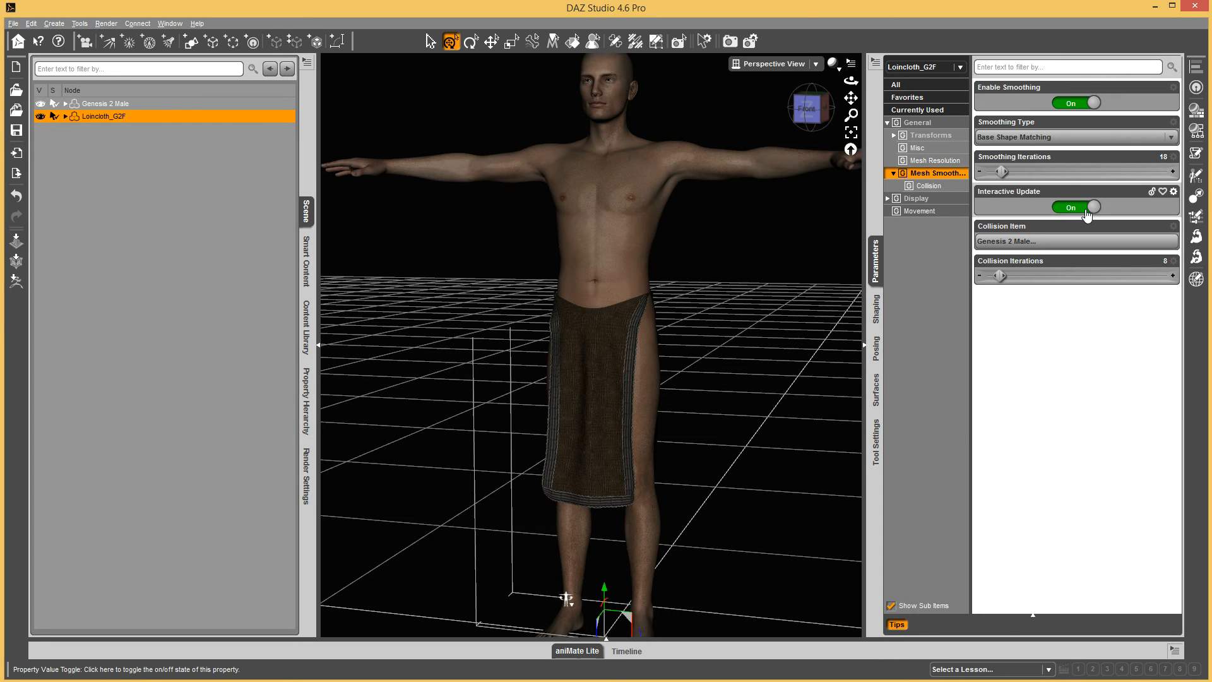
Hide the Genesis 2 Male figure in the scene, keeping the loincloth shown
click(40, 103)
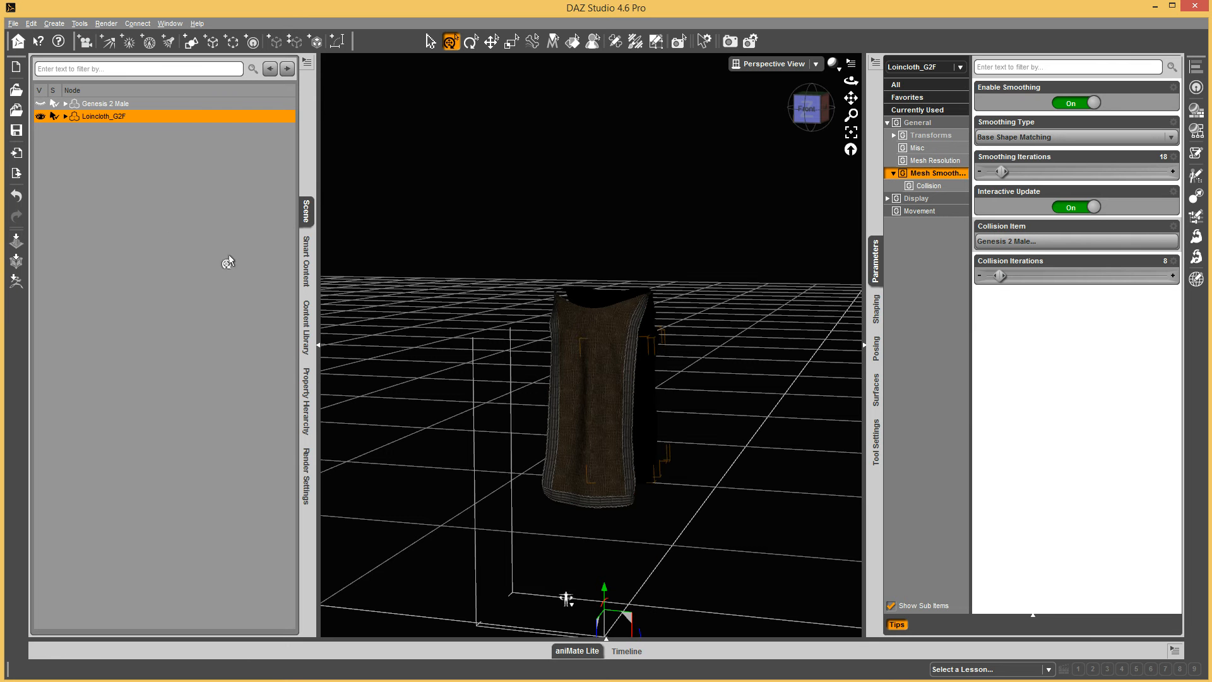
Export the loincloth to OBJ, overwriting Male Shape.obj, with the DAZ Studio (No MTL) preset at 100% scale
click(16, 176)
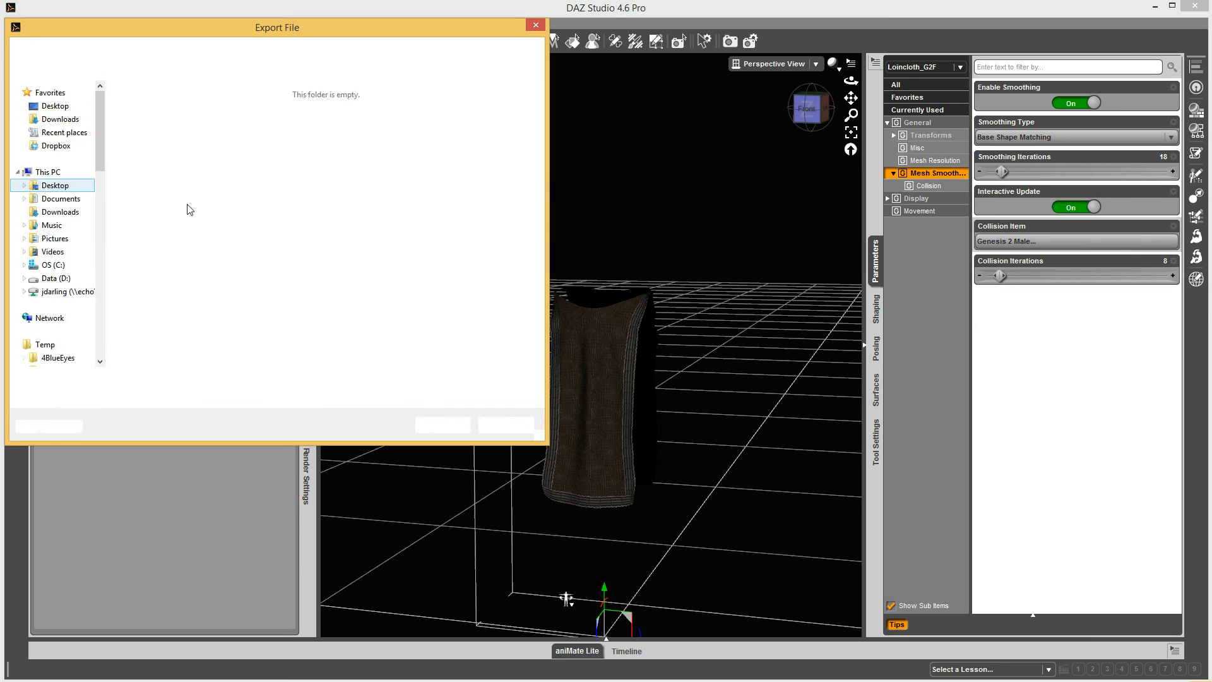
click(287, 123)
double_click(285, 124)
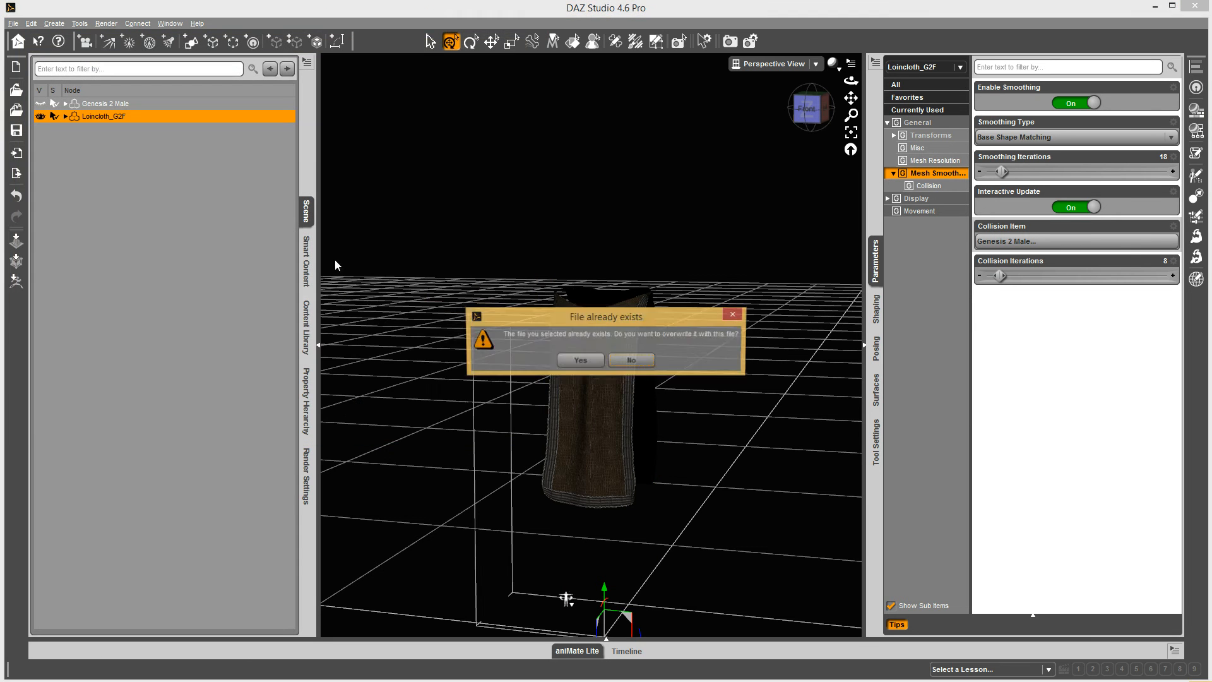
click(579, 355)
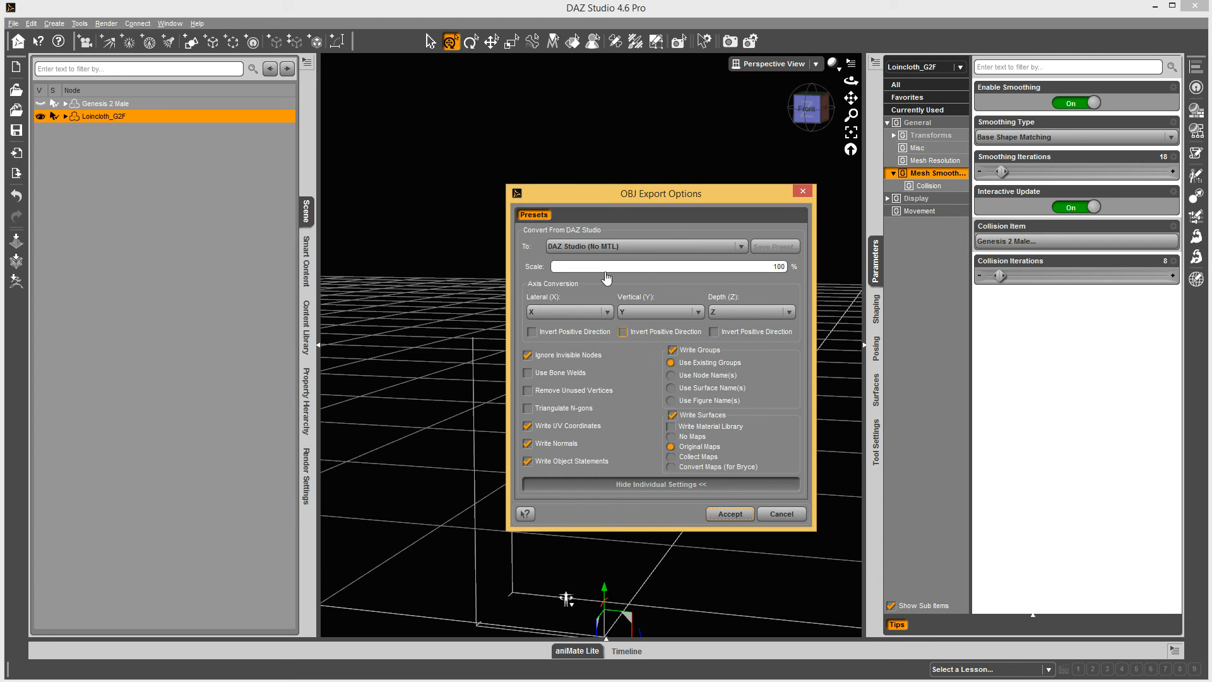
click(728, 513)
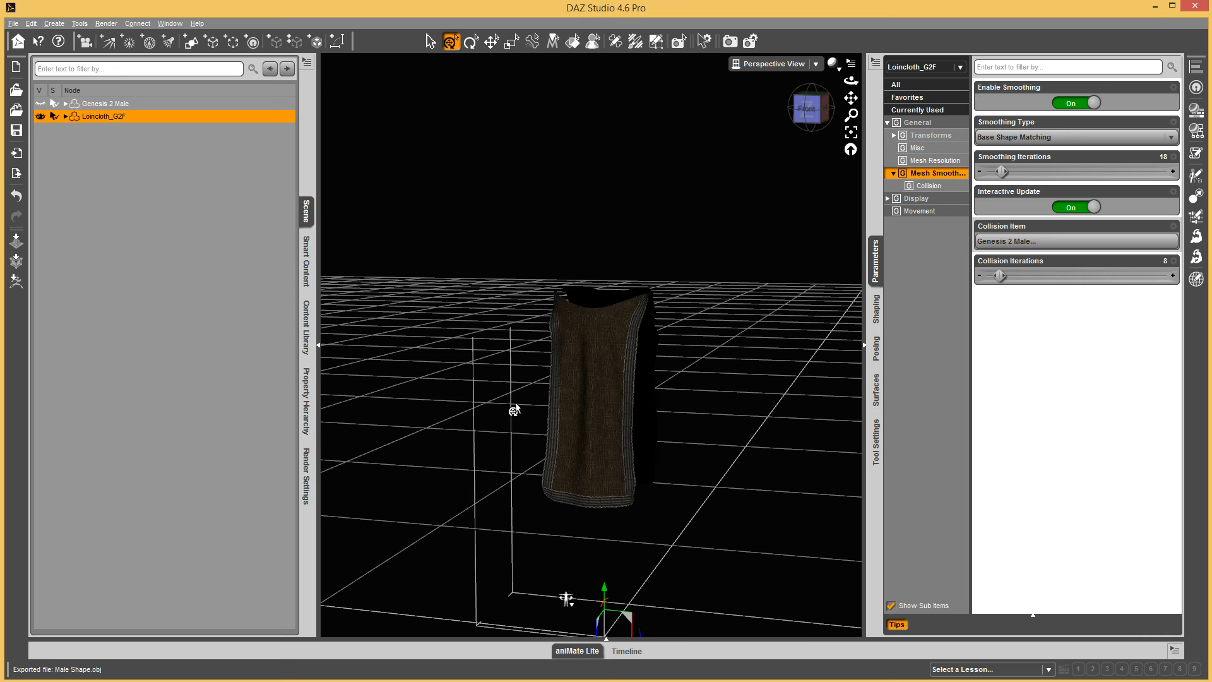
Make the Genesis 2 Male figure visible again and extract a donor figure from Loincloth_G2F with the Joint Editor
click(40, 103)
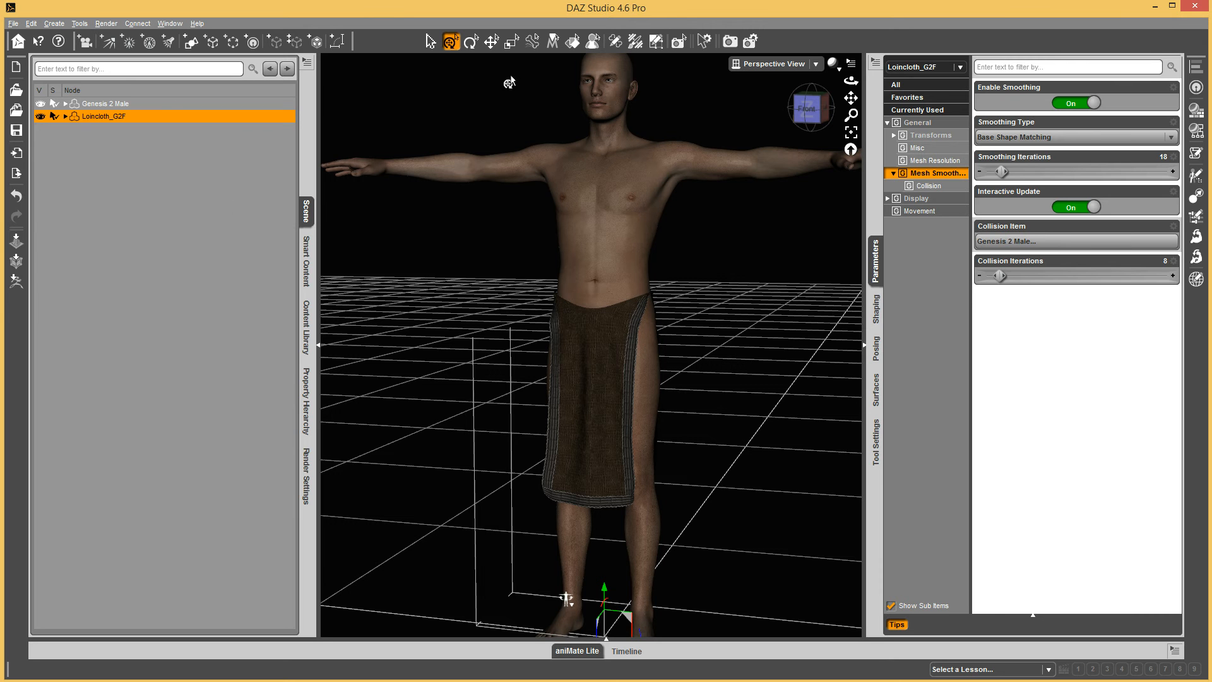
click(616, 43)
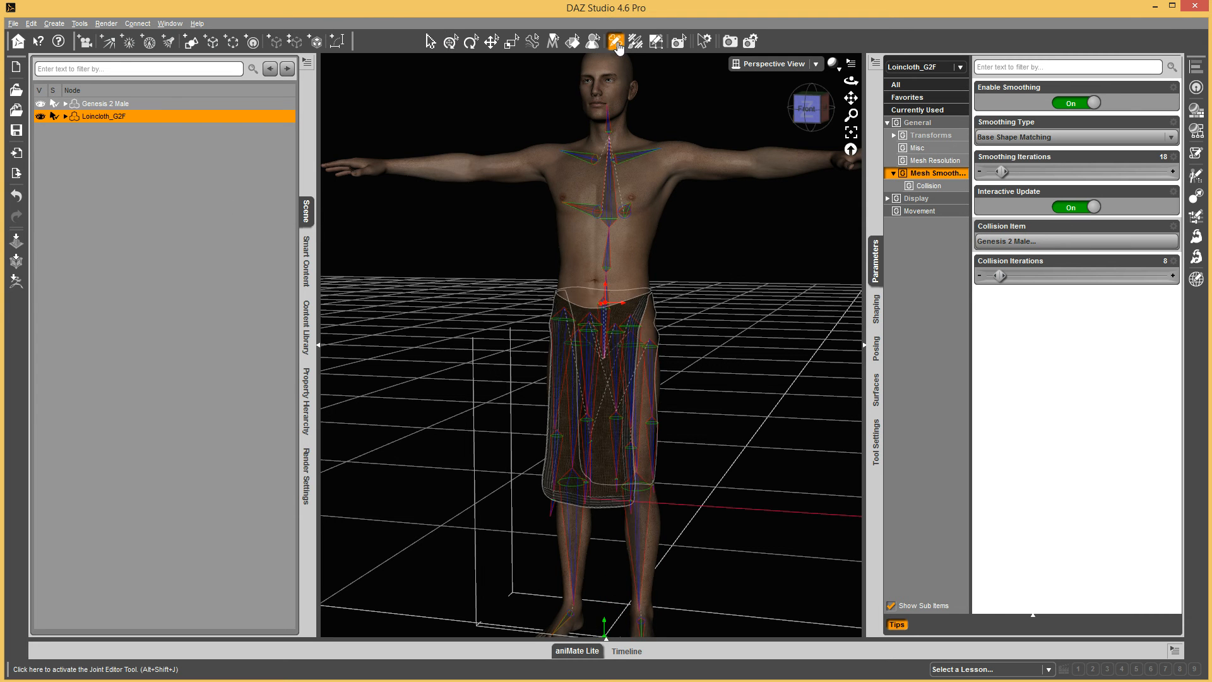
right_click(467, 202)
mouse_move(525, 222)
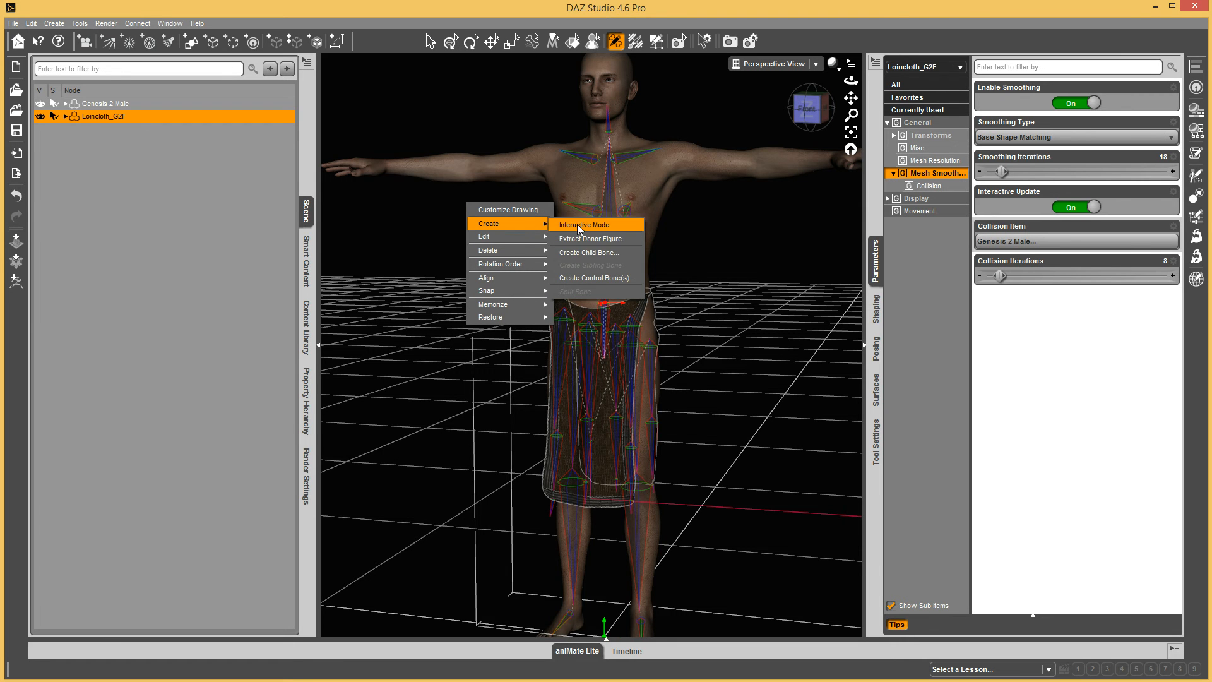
click(597, 239)
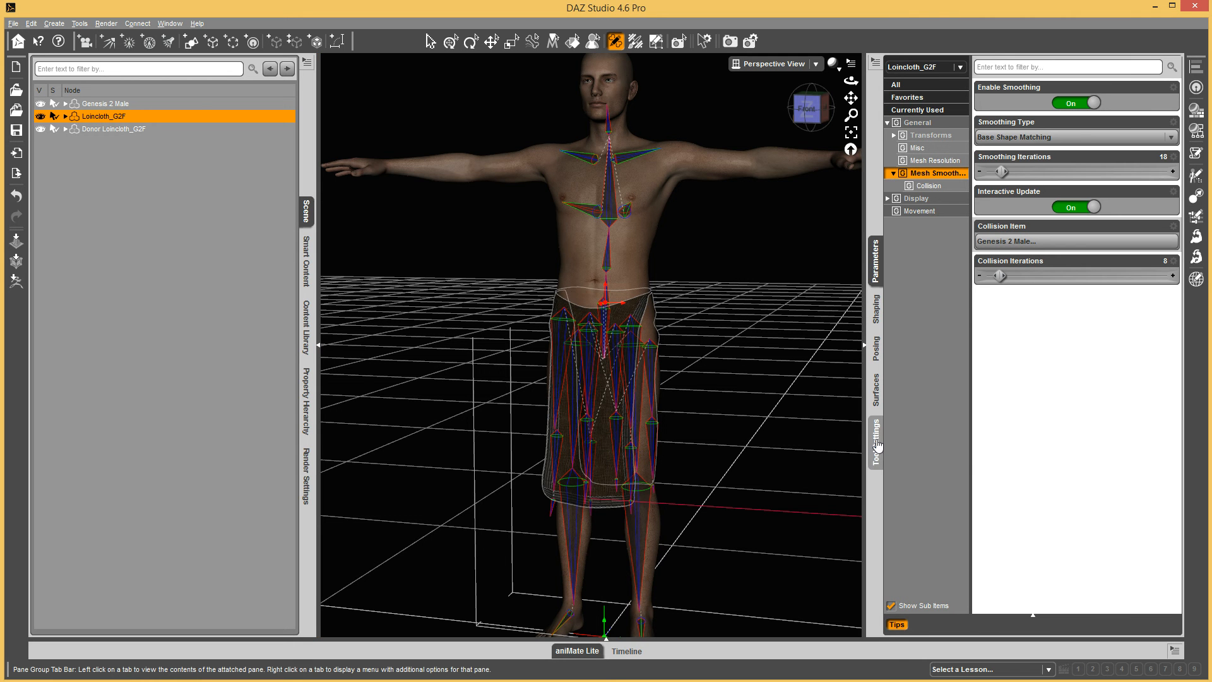
Show the loincloth's hidden properties and delete FID_Genesis2Male, XID_Genesis2Female and XID_Genesis2Male in edit mode
click(876, 62)
click(894, 90)
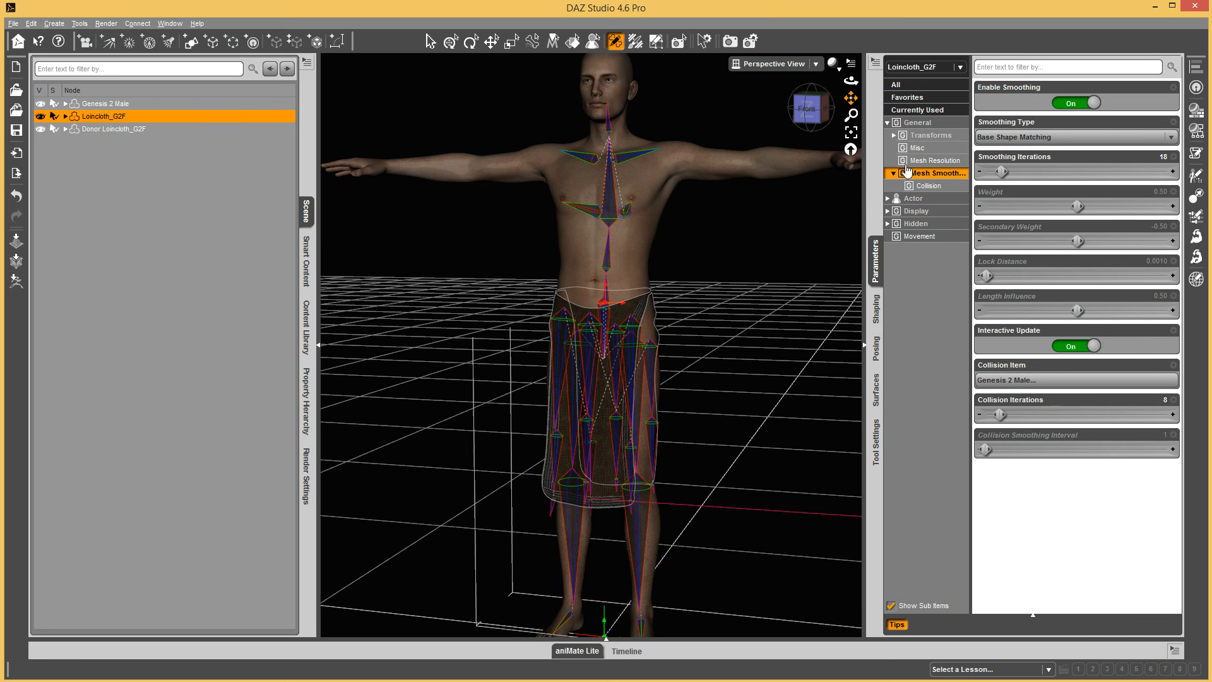
click(924, 224)
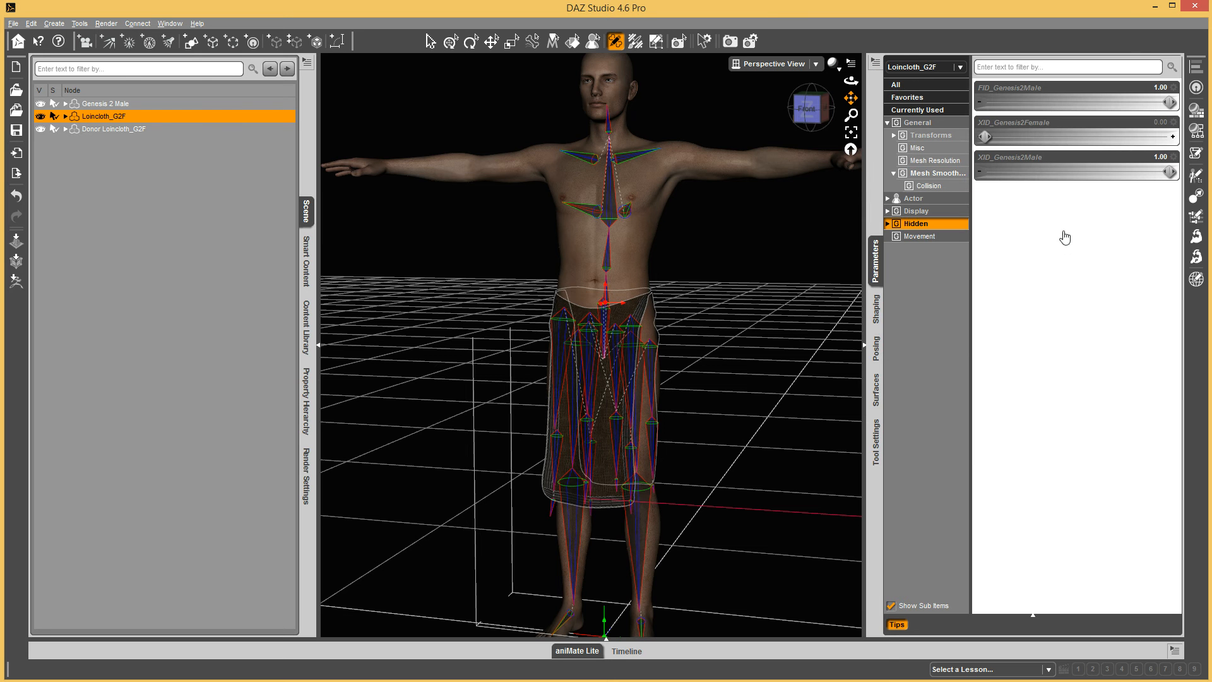
right_click(992, 228)
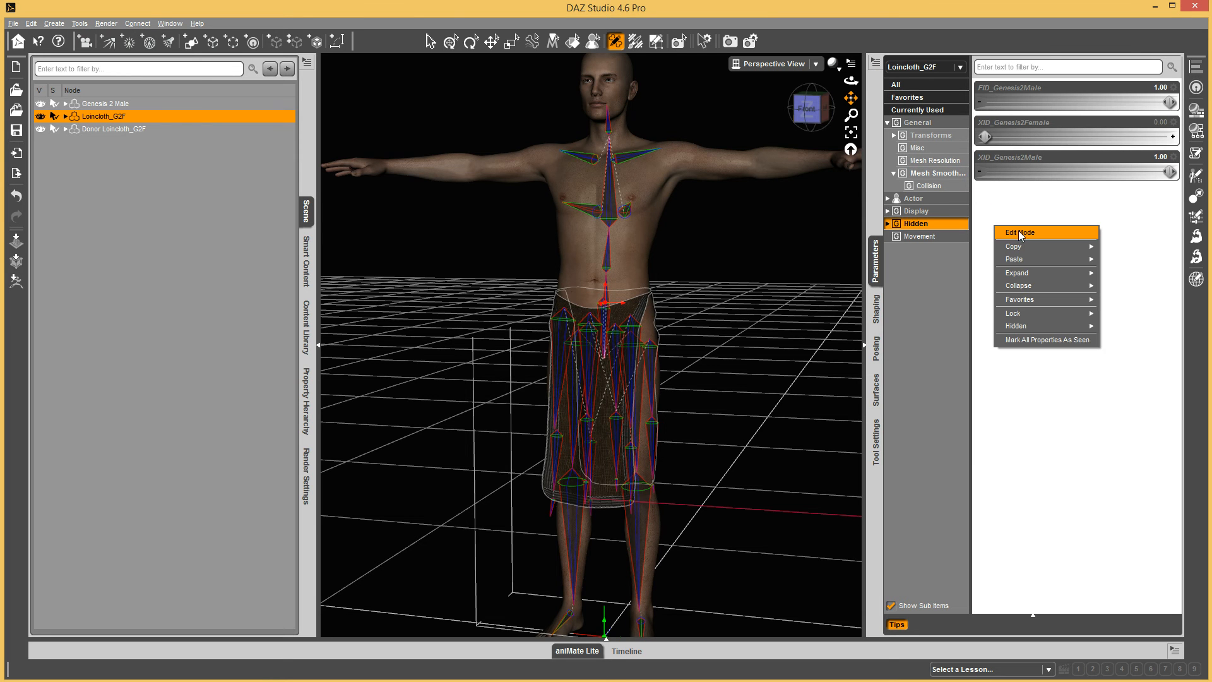
click(1020, 233)
shift+click(980, 101)
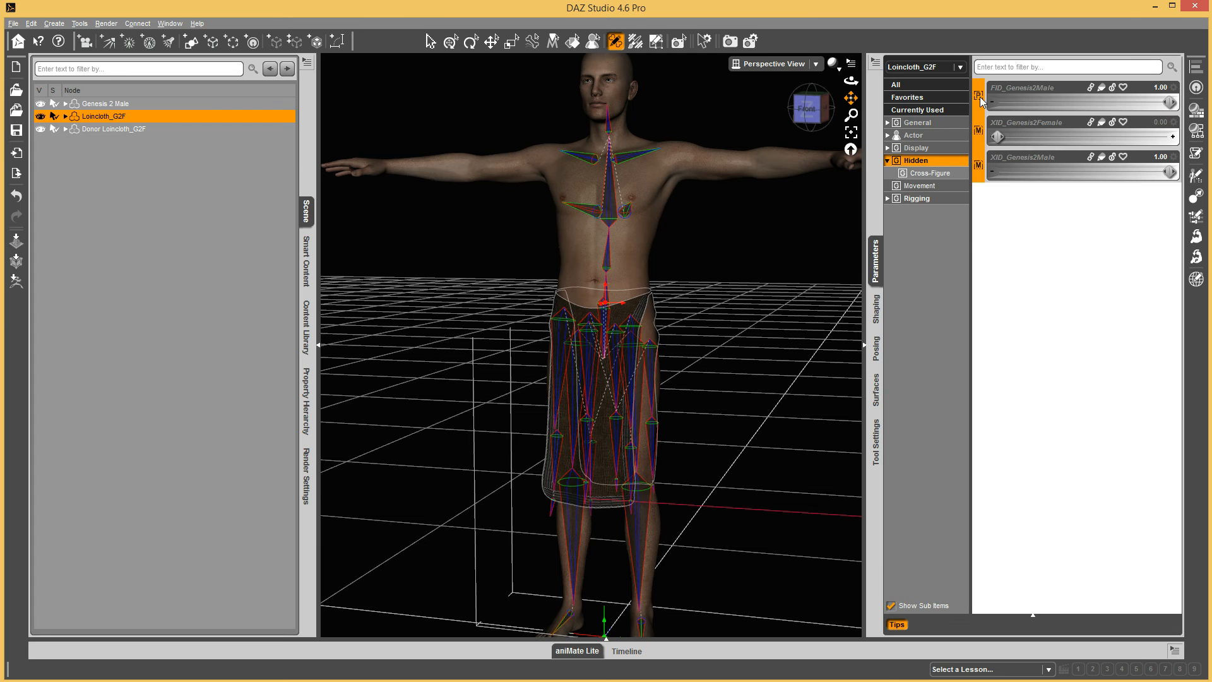
right_click(981, 101)
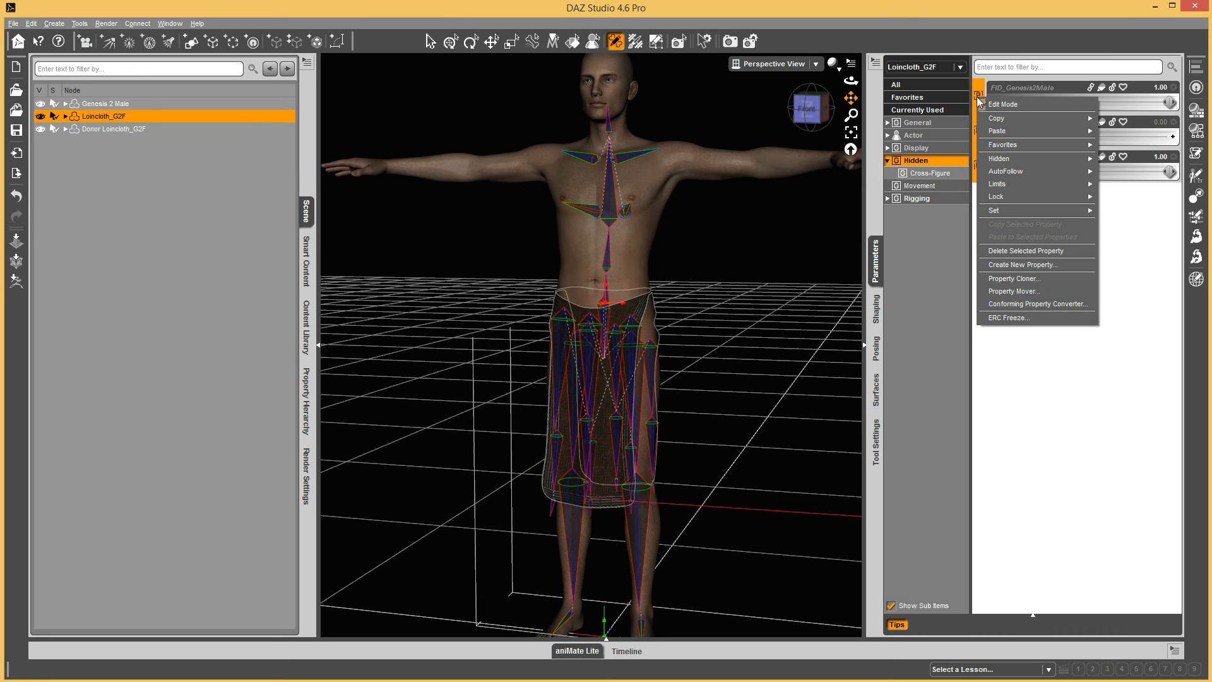
click(1031, 252)
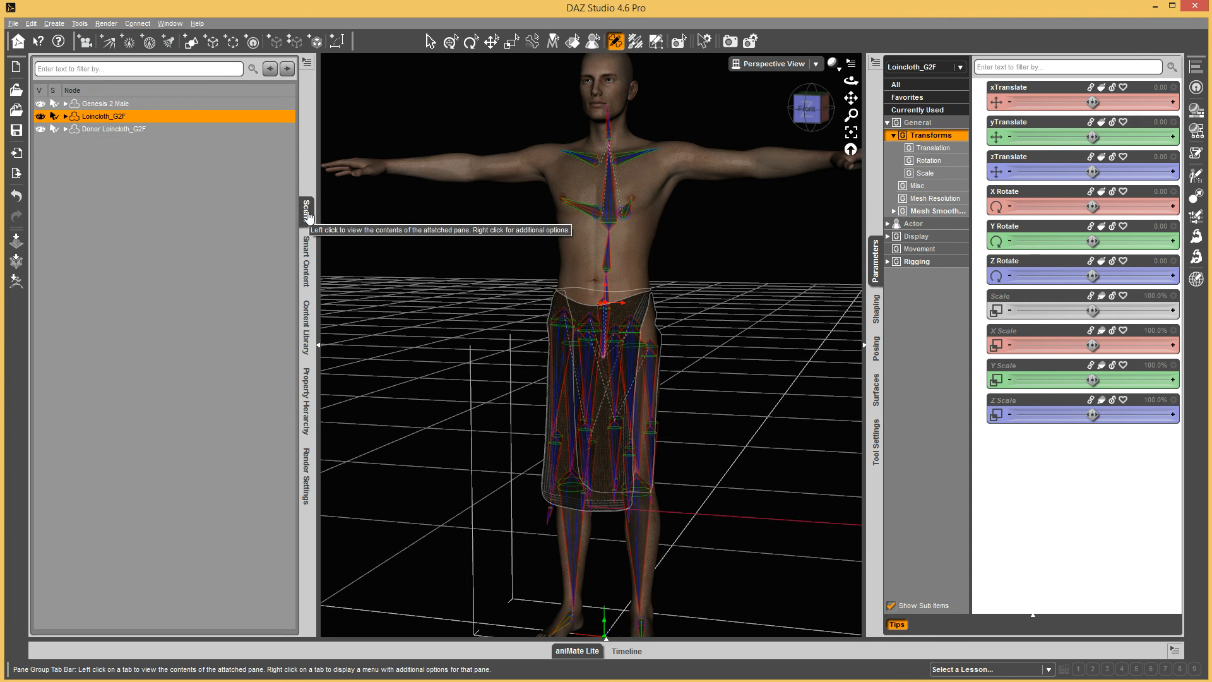
Update the loincloth's base geometry from Male Shape.obj using the DAZ Studio (1 unit = 1cm) preset at 100% scale
click(29, 25)
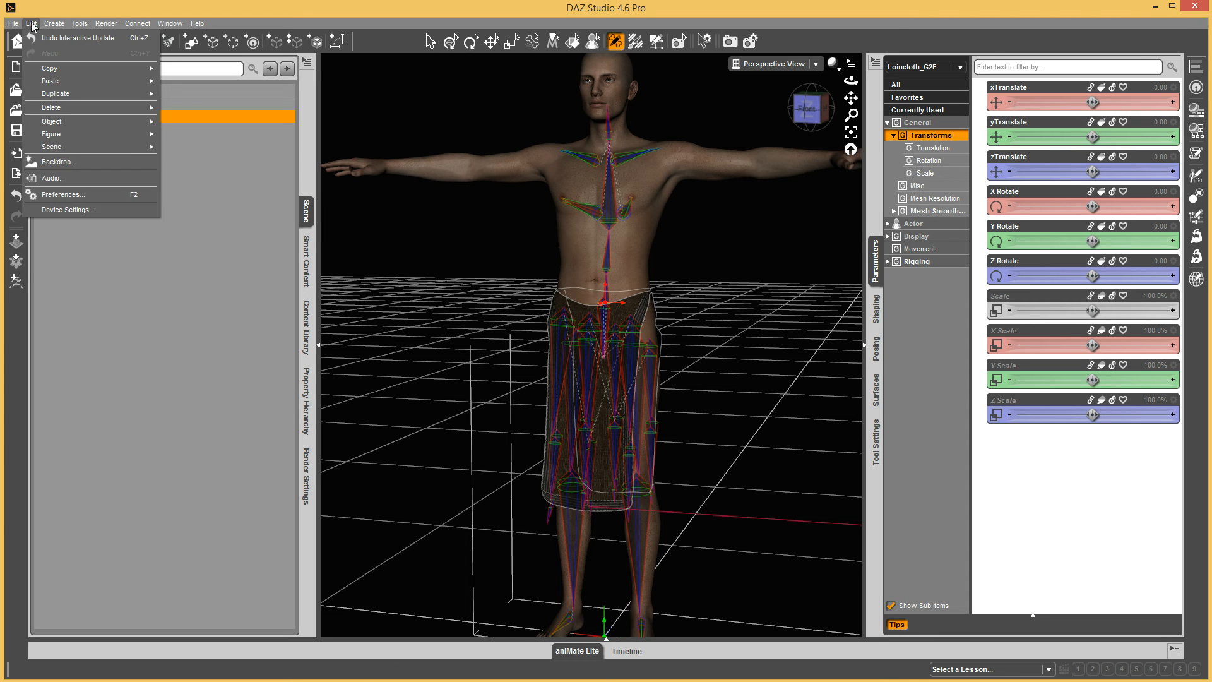
mouse_move(142, 139)
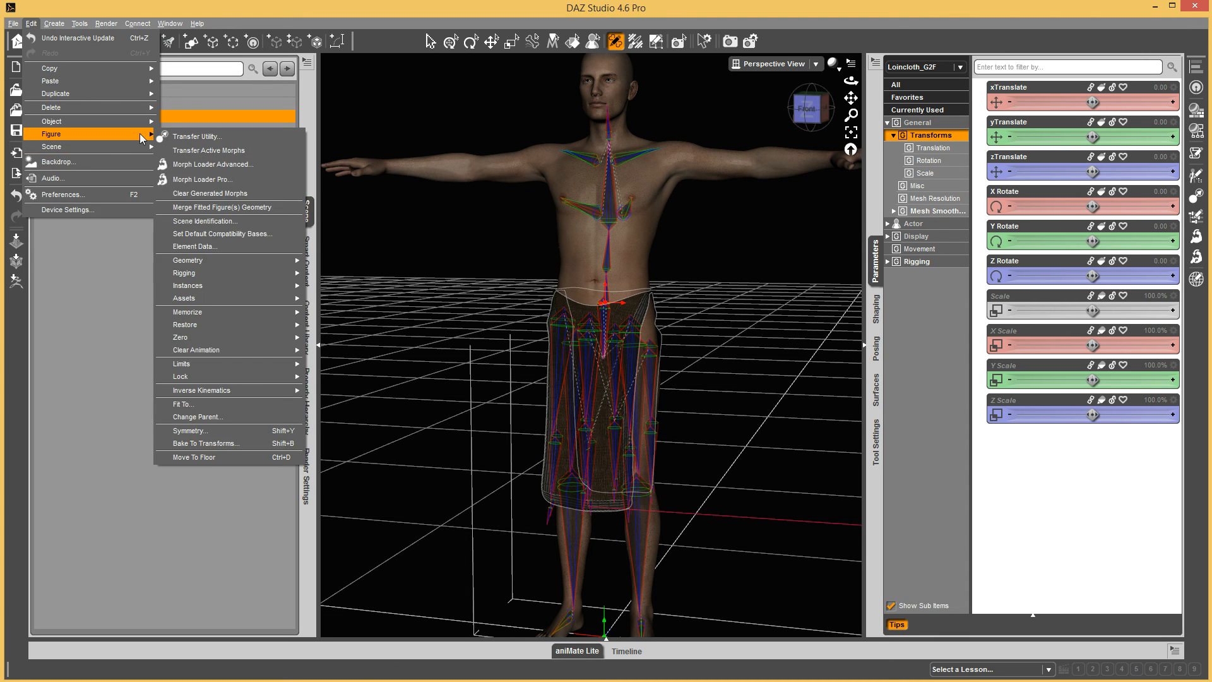
mouse_move(283, 264)
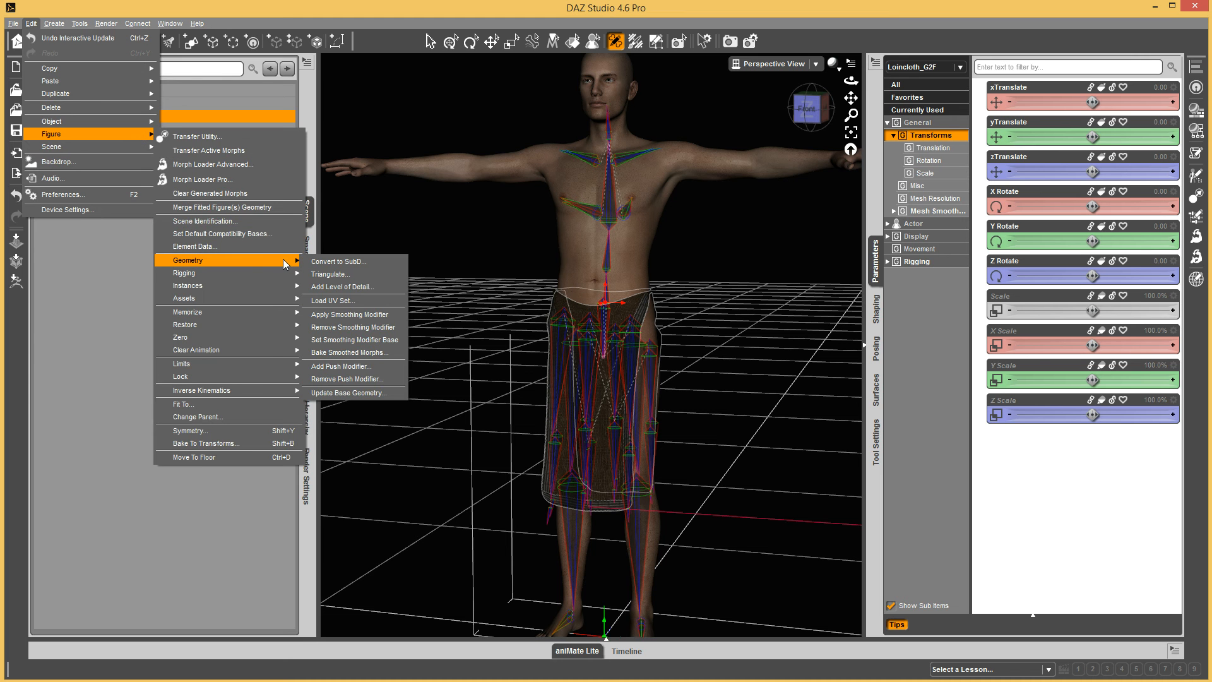
click(379, 393)
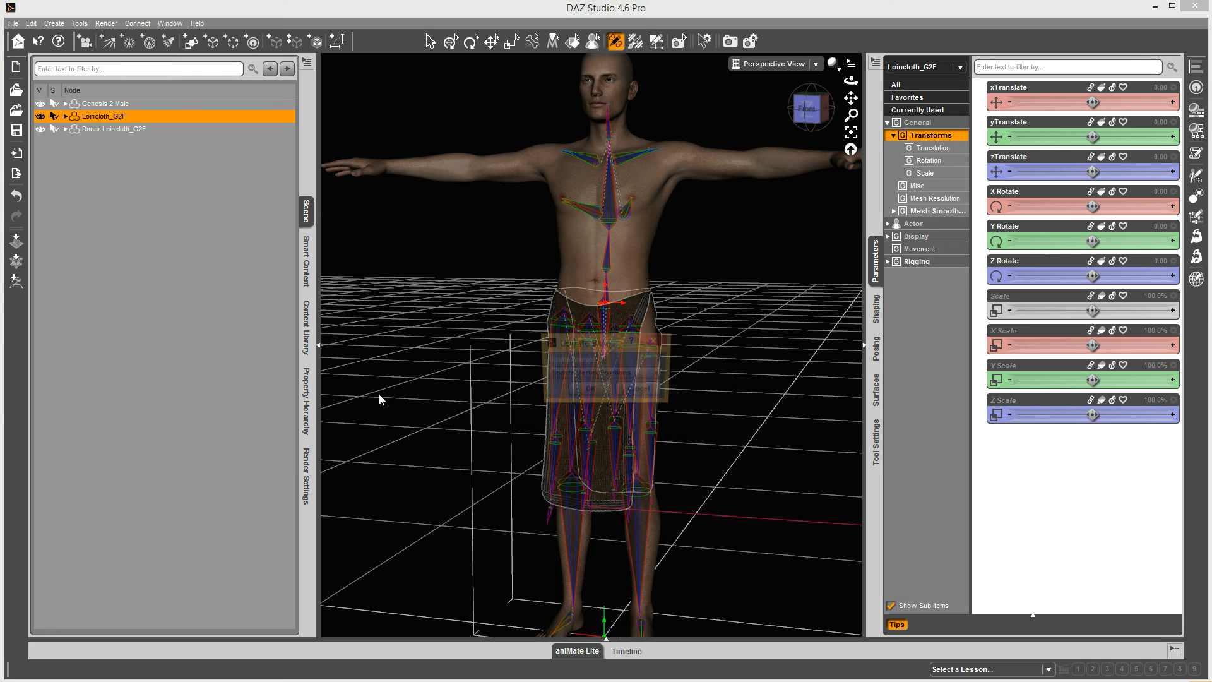
click(589, 392)
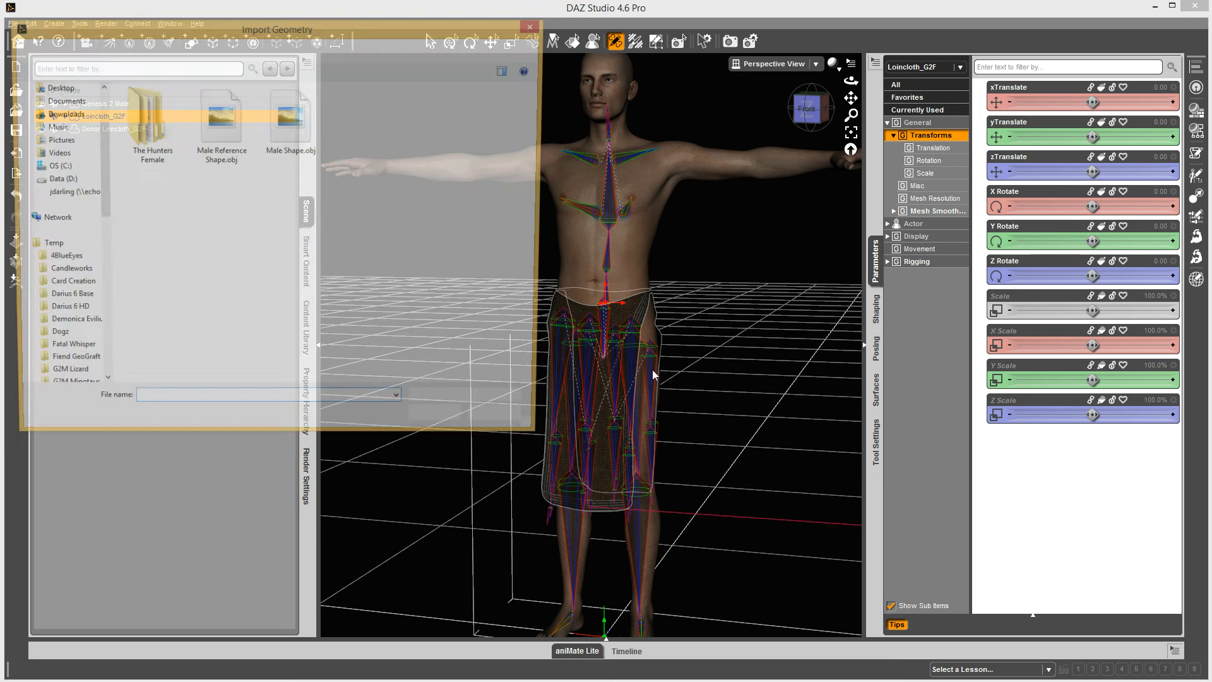
double_click(289, 124)
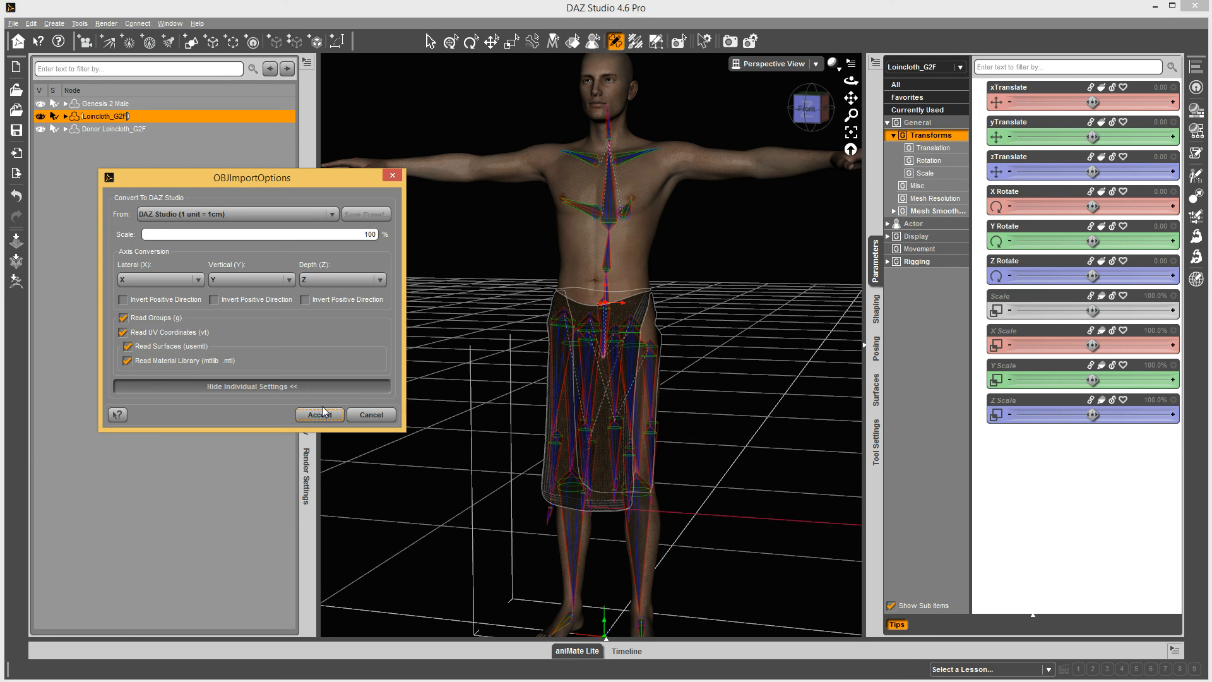
click(320, 415)
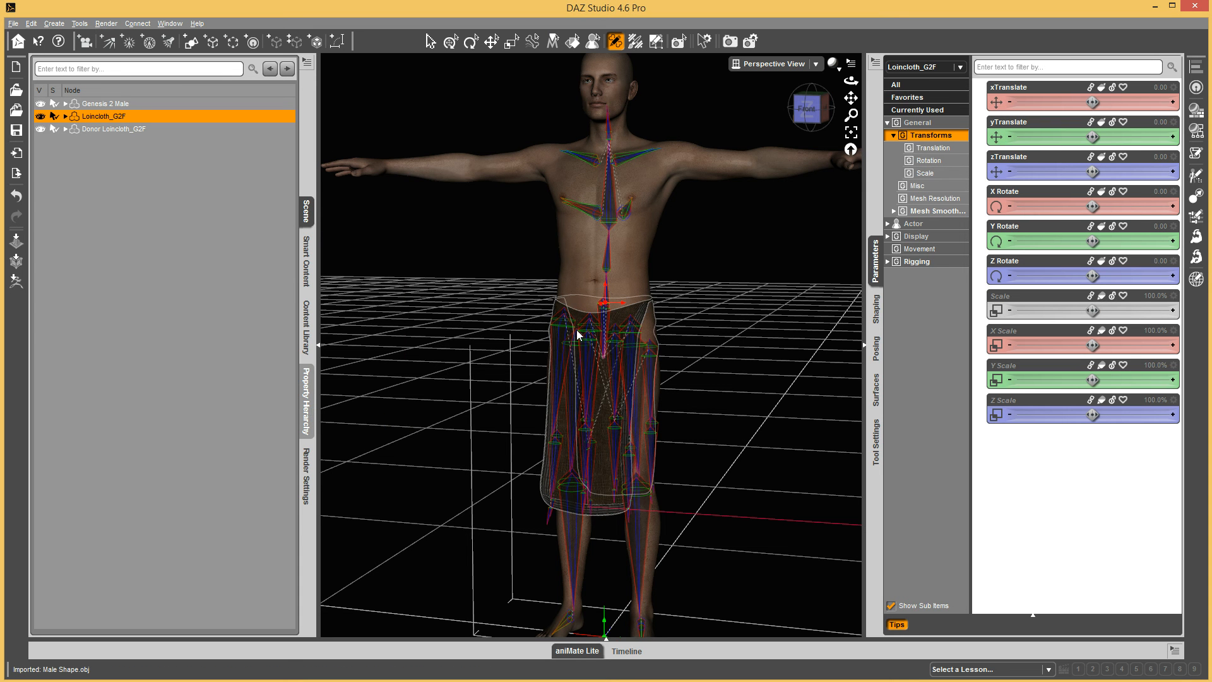
Transfer rigging in figure space between Donor Loincloth_G2F and Loincloth_G2F
click(96, 129)
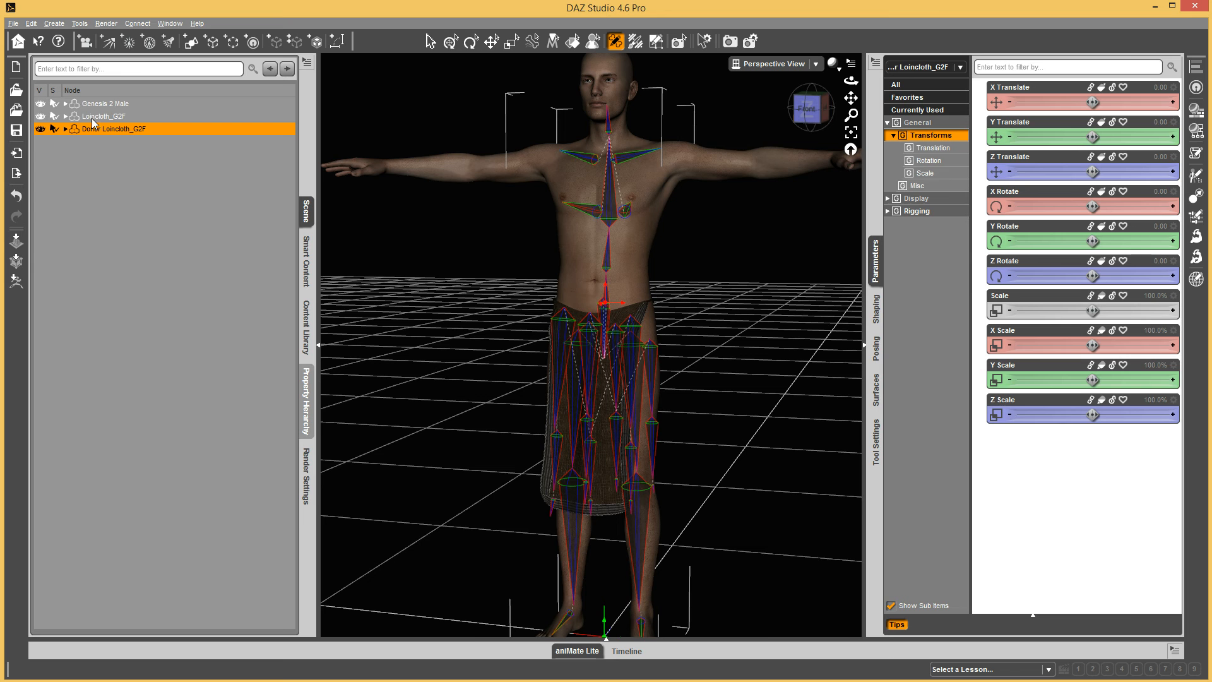
ctrl+click(93, 118)
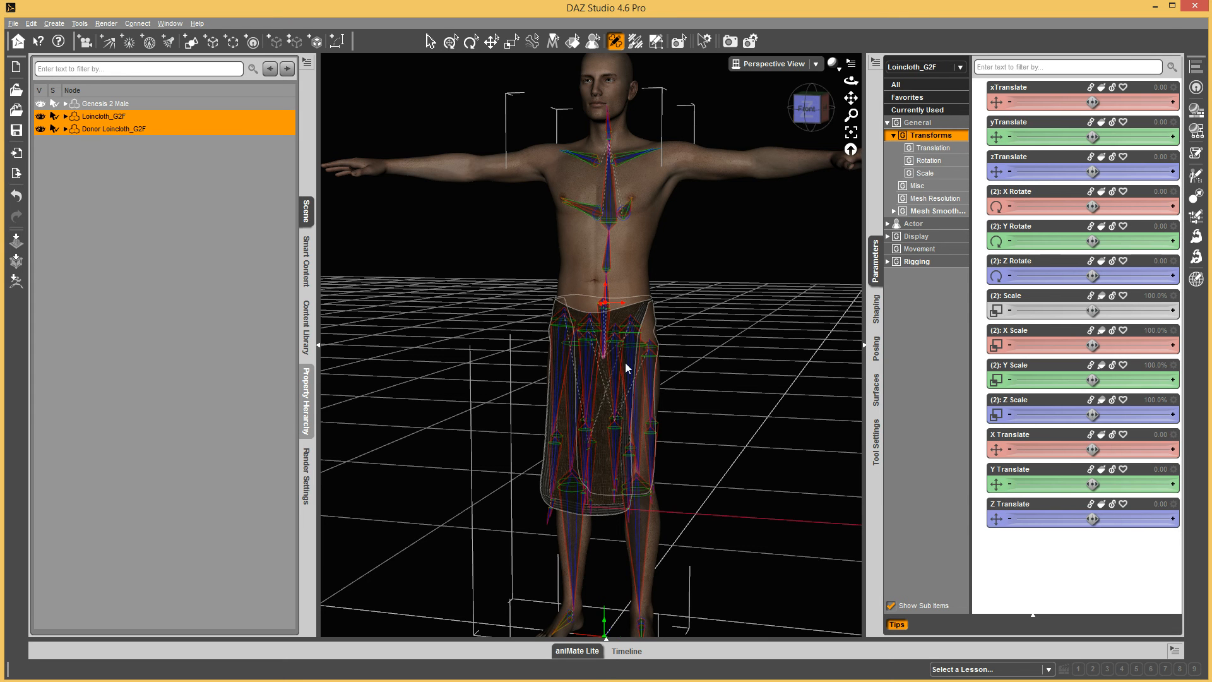
right_click(493, 278)
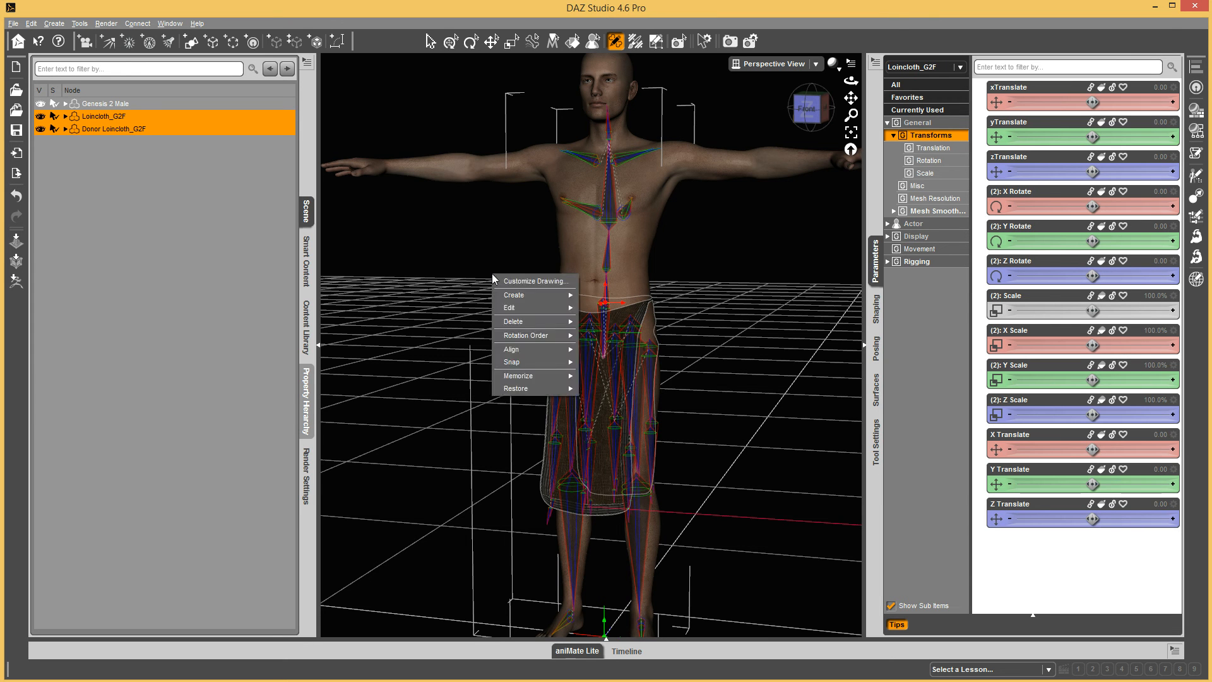
mouse_move(530, 296)
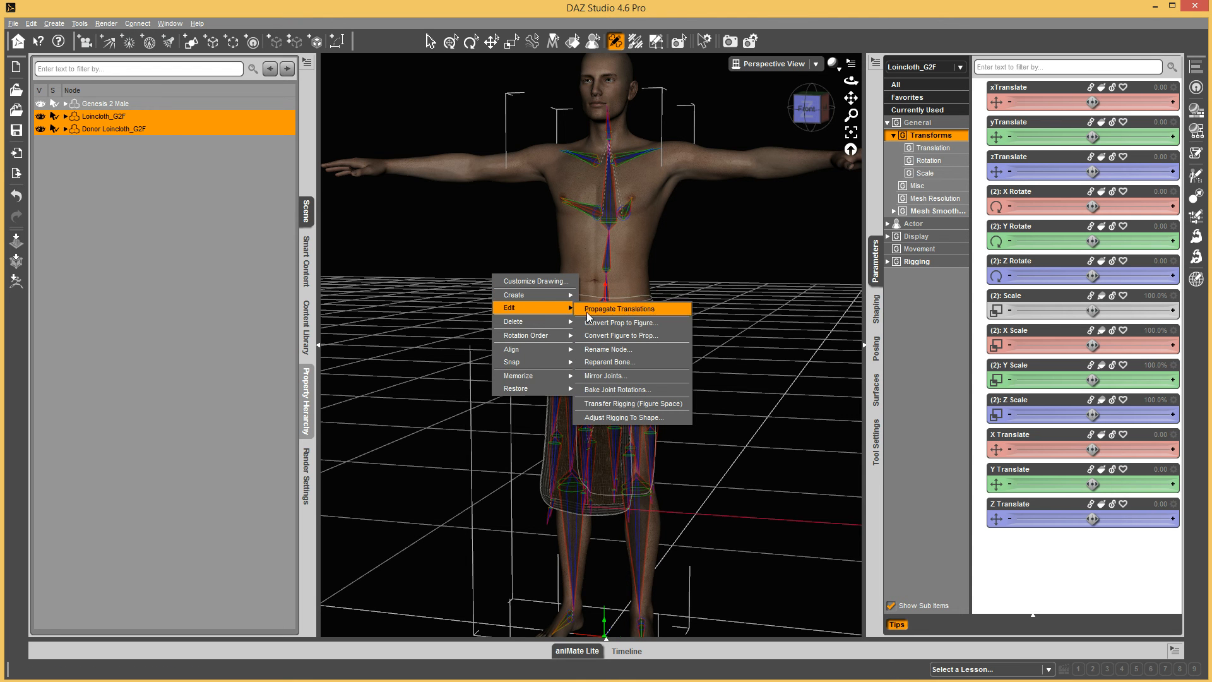
click(642, 404)
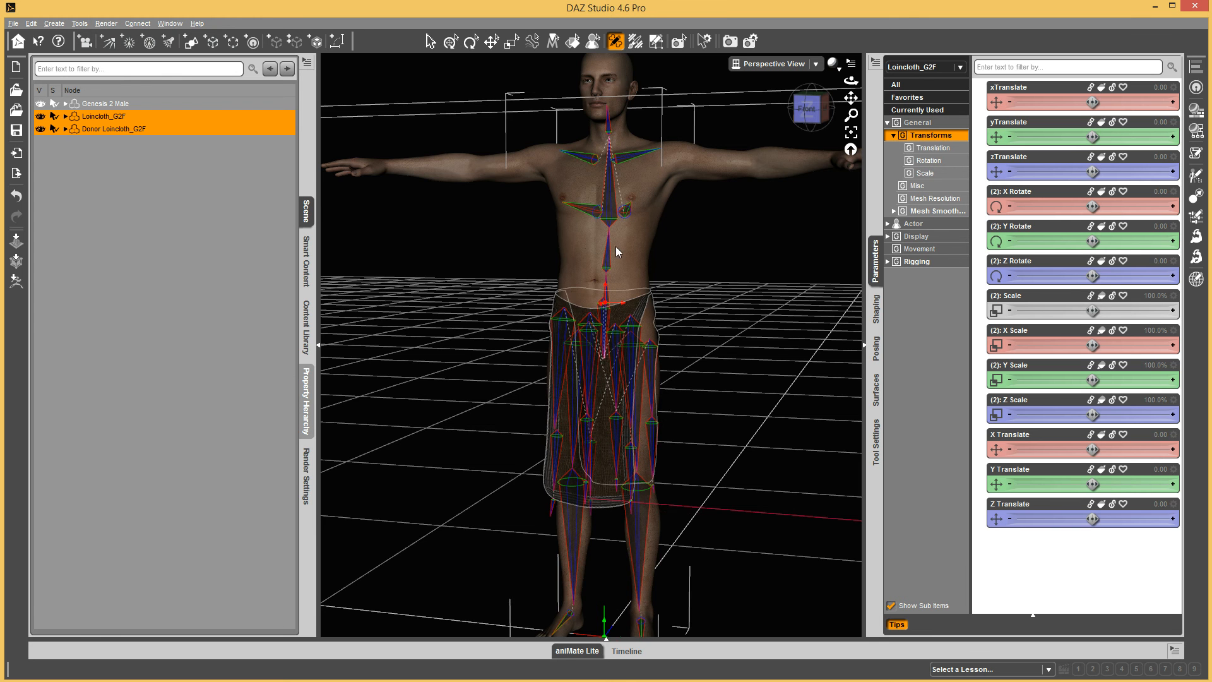
Memorize the figure rigging of Loincloth_G2F alone
scroll(617, 252, up, 5)
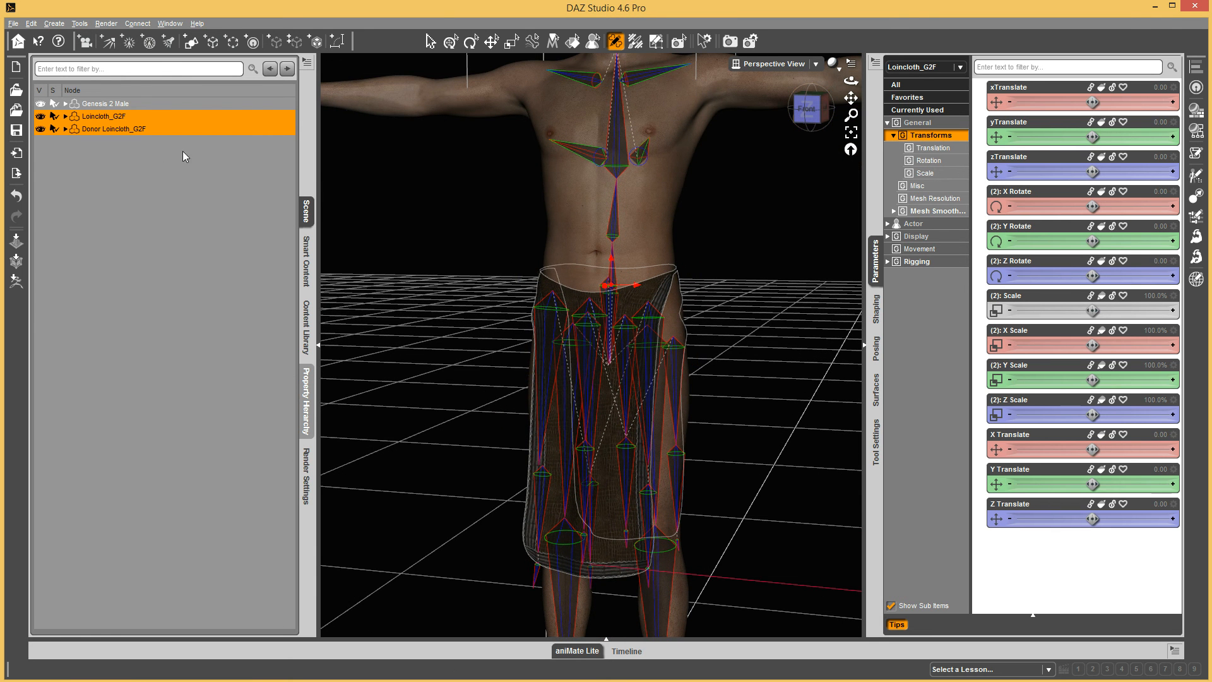
click(87, 117)
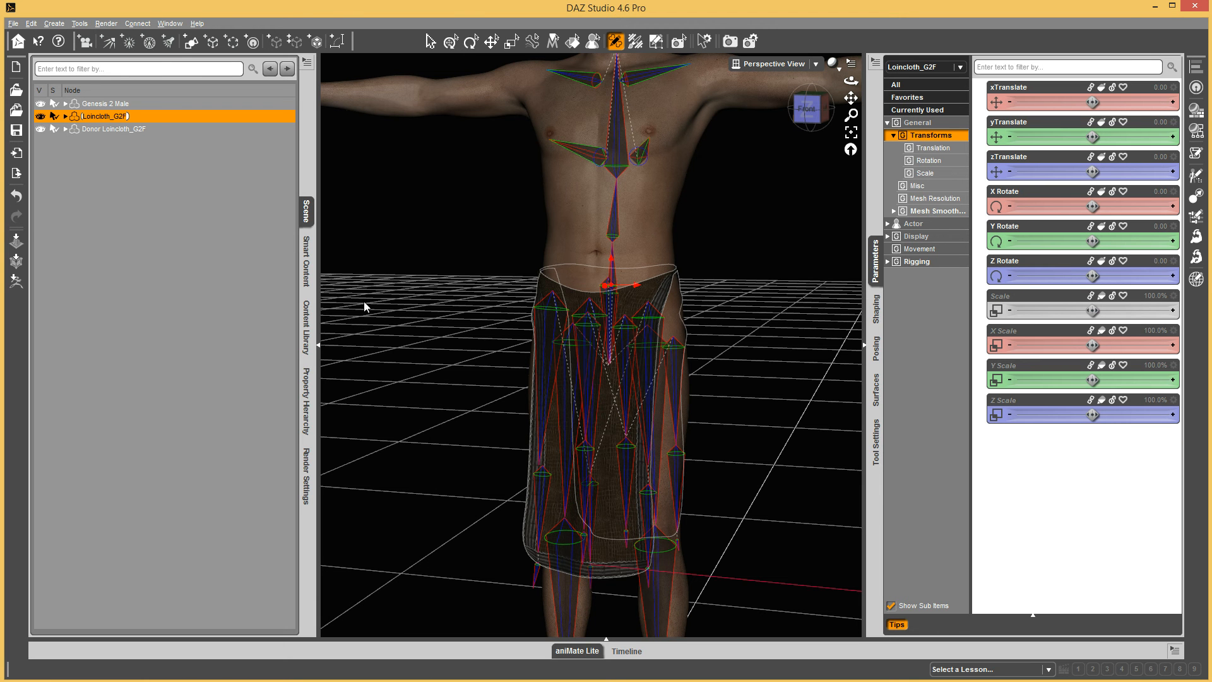
right_click(387, 257)
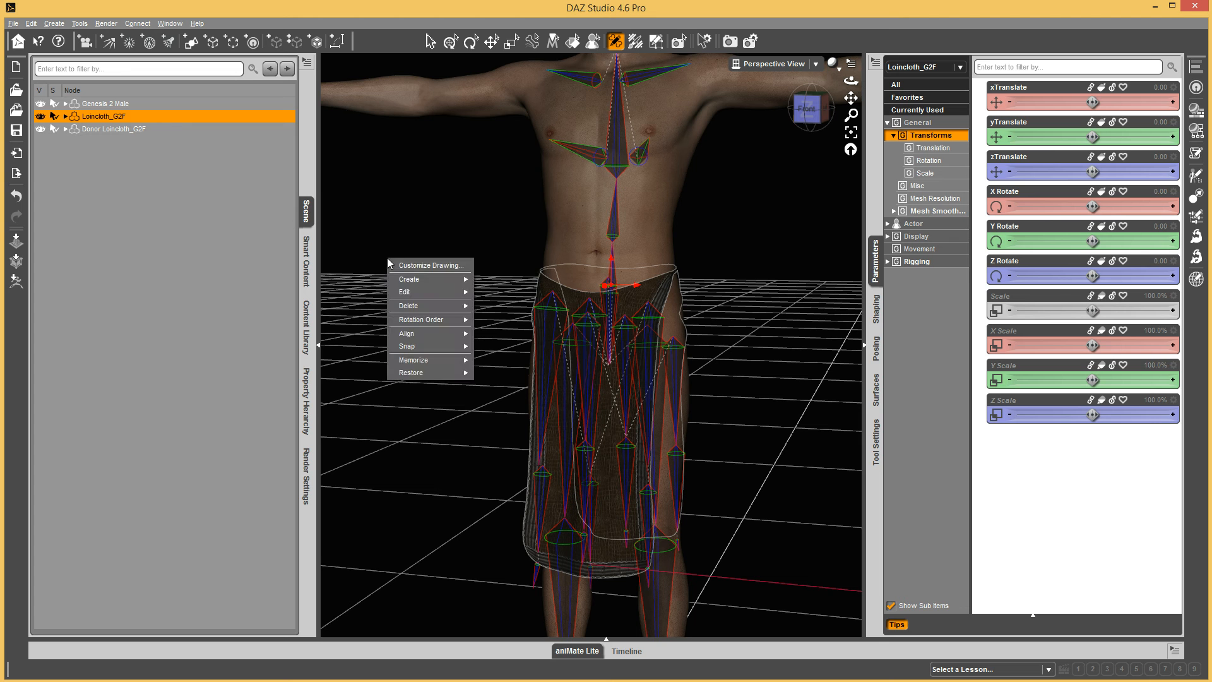
mouse_move(446, 373)
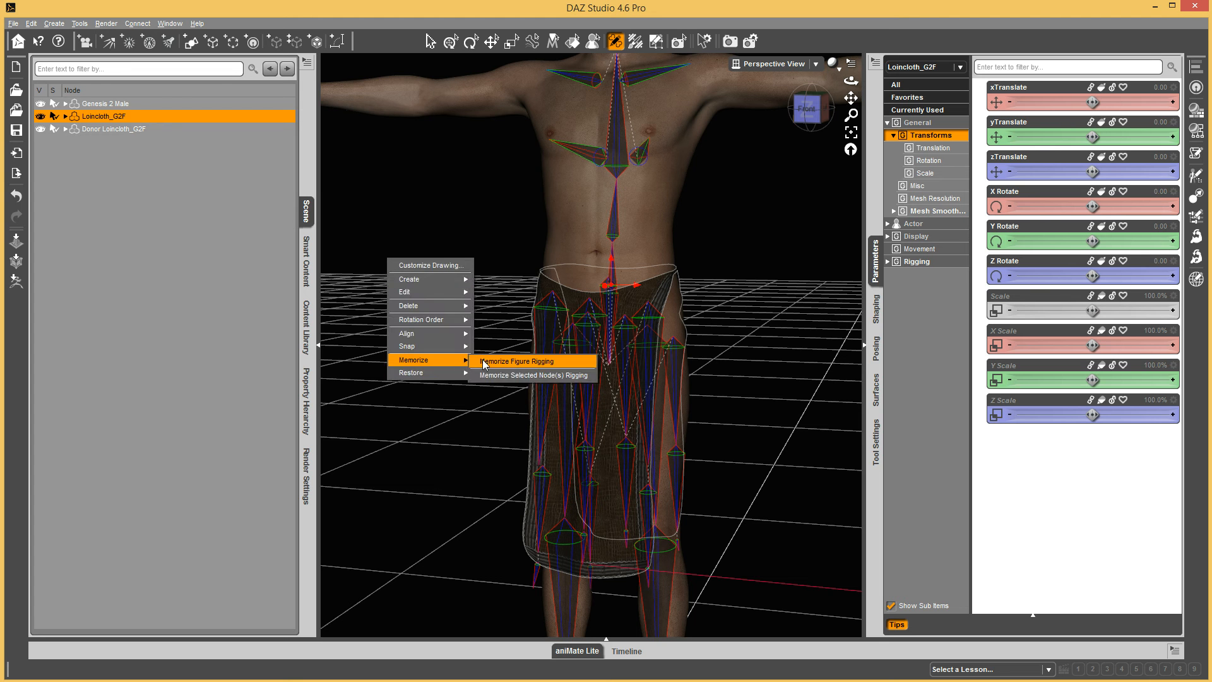
click(521, 362)
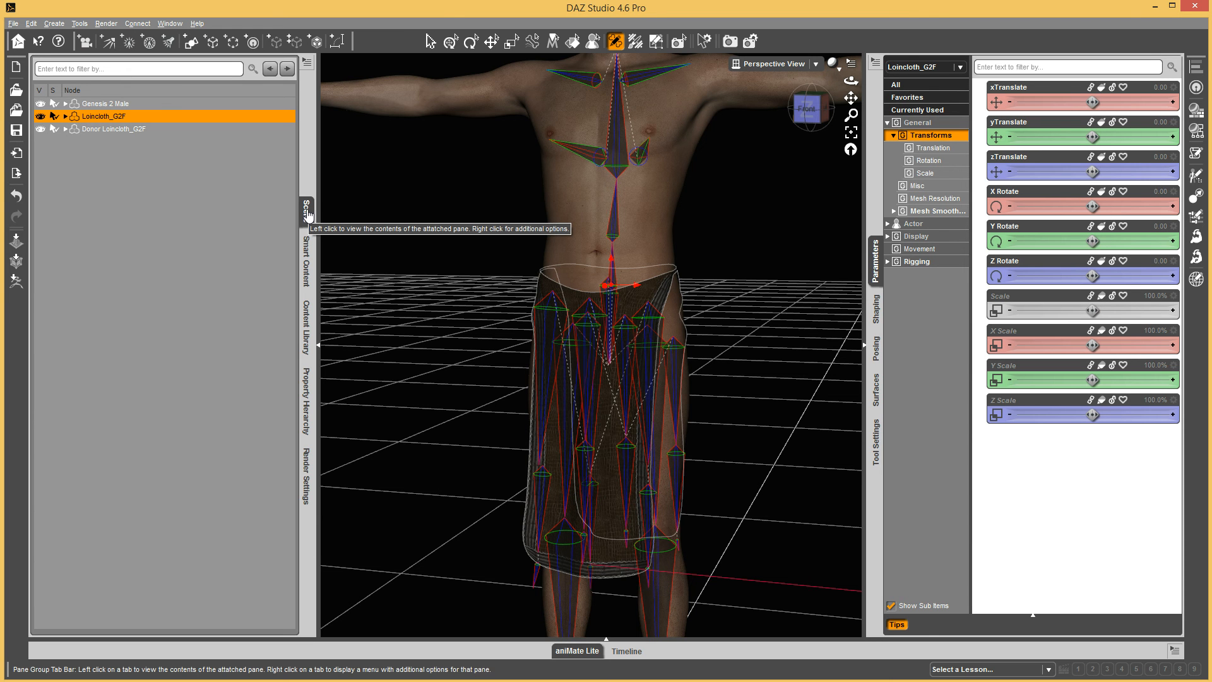
Set the preferred base of Loincloth_G2F to /Genesis 2/Male in its scene identification
click(30, 24)
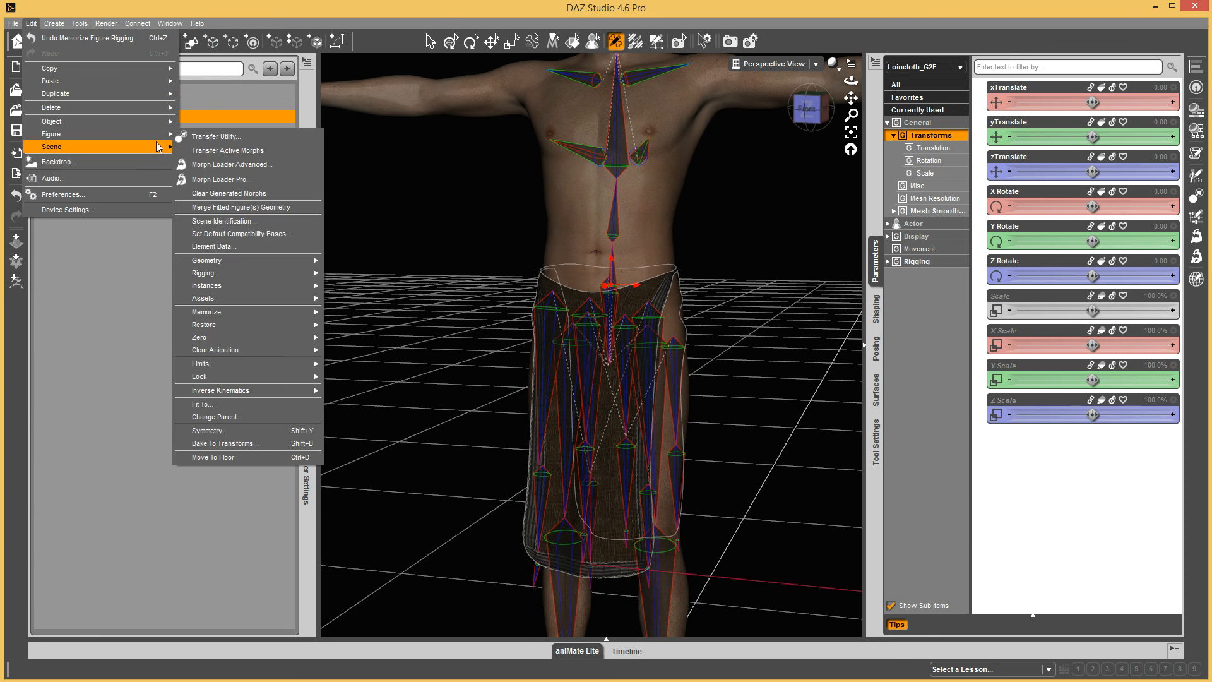
mouse_move(161, 135)
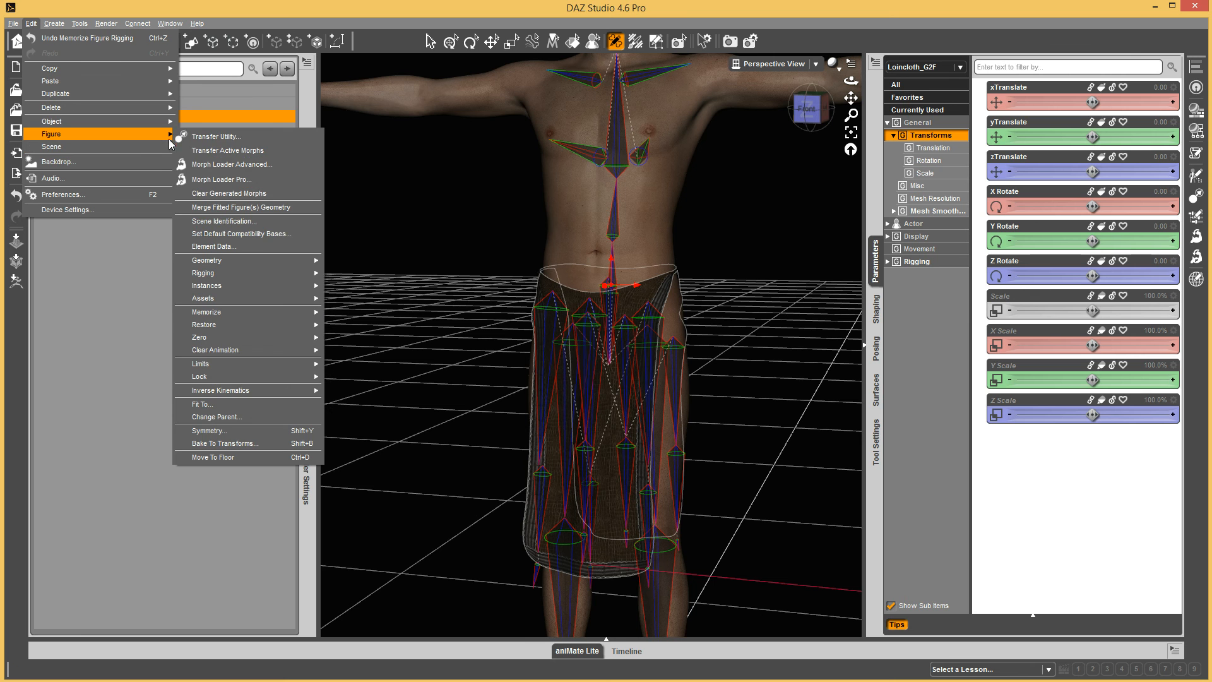
click(246, 222)
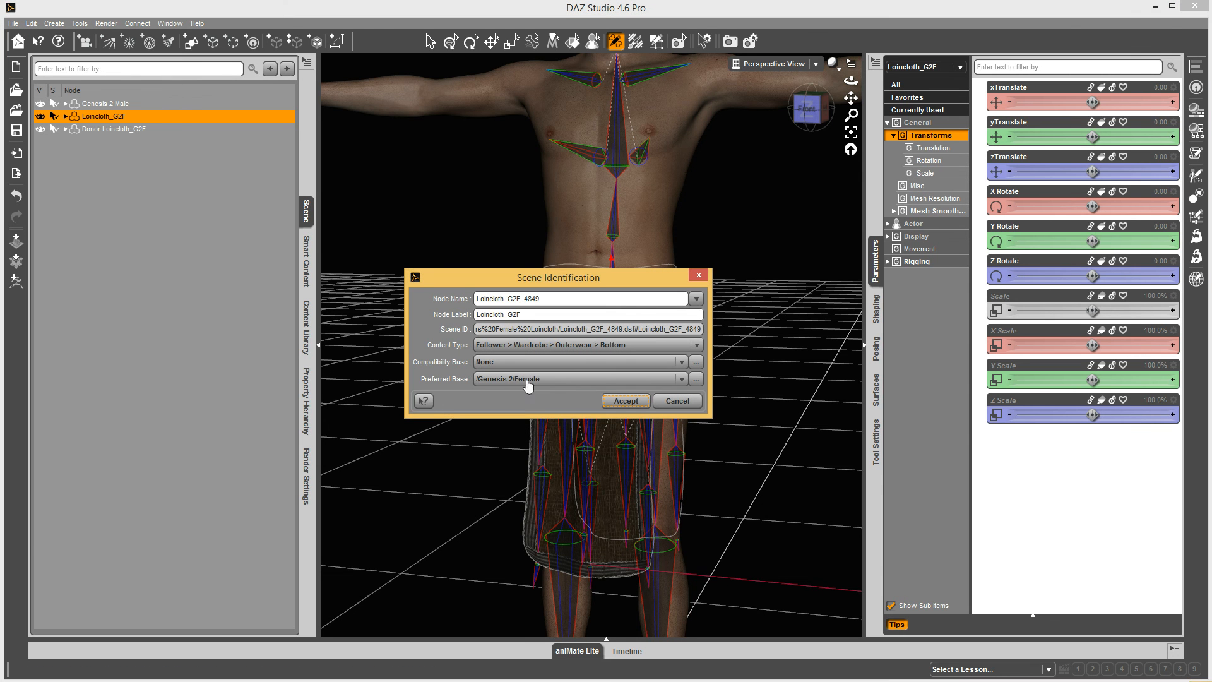
click(696, 380)
scroll(688, 271, down, 2)
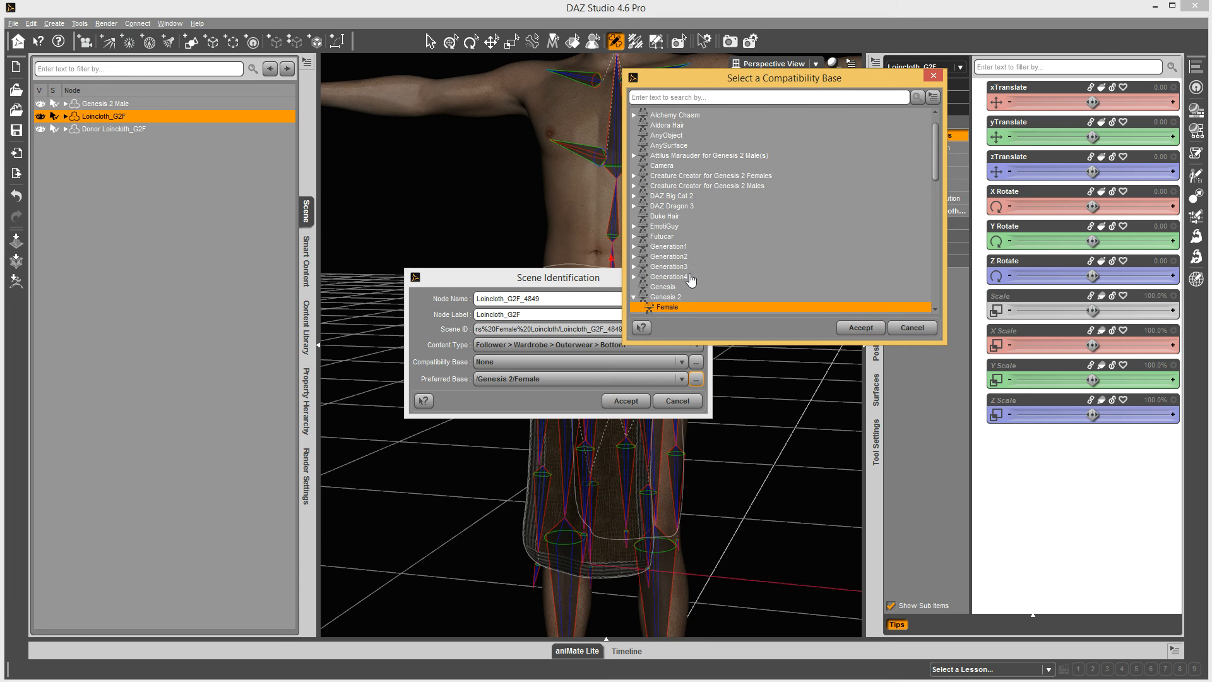
click(680, 273)
click(861, 327)
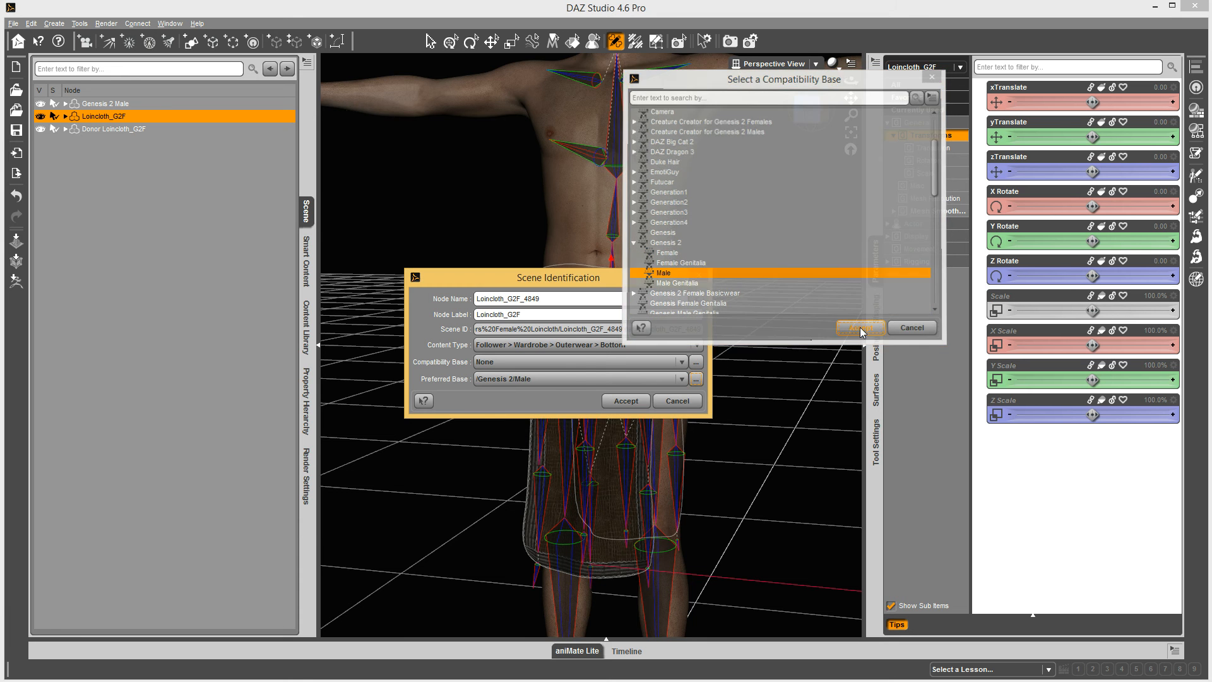
click(626, 401)
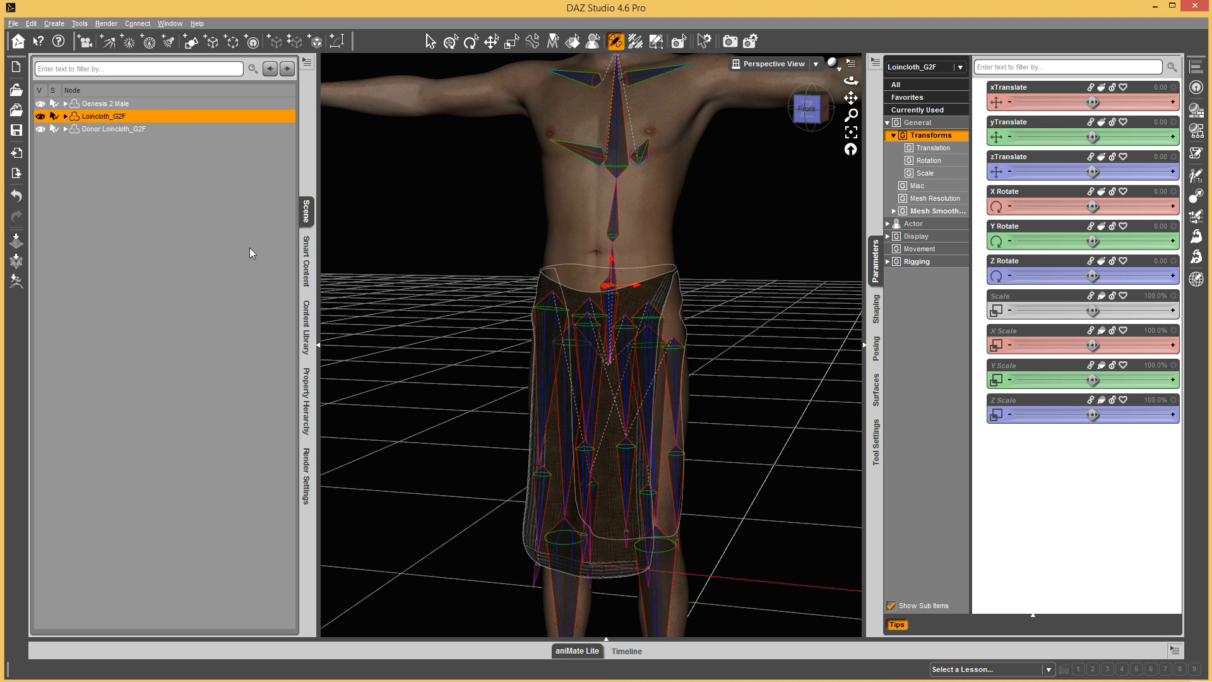
Start saving the loincloth as a figure/prop support asset with the file name Hunters Male Loincloth in The Hunters clothing folder
click(13, 26)
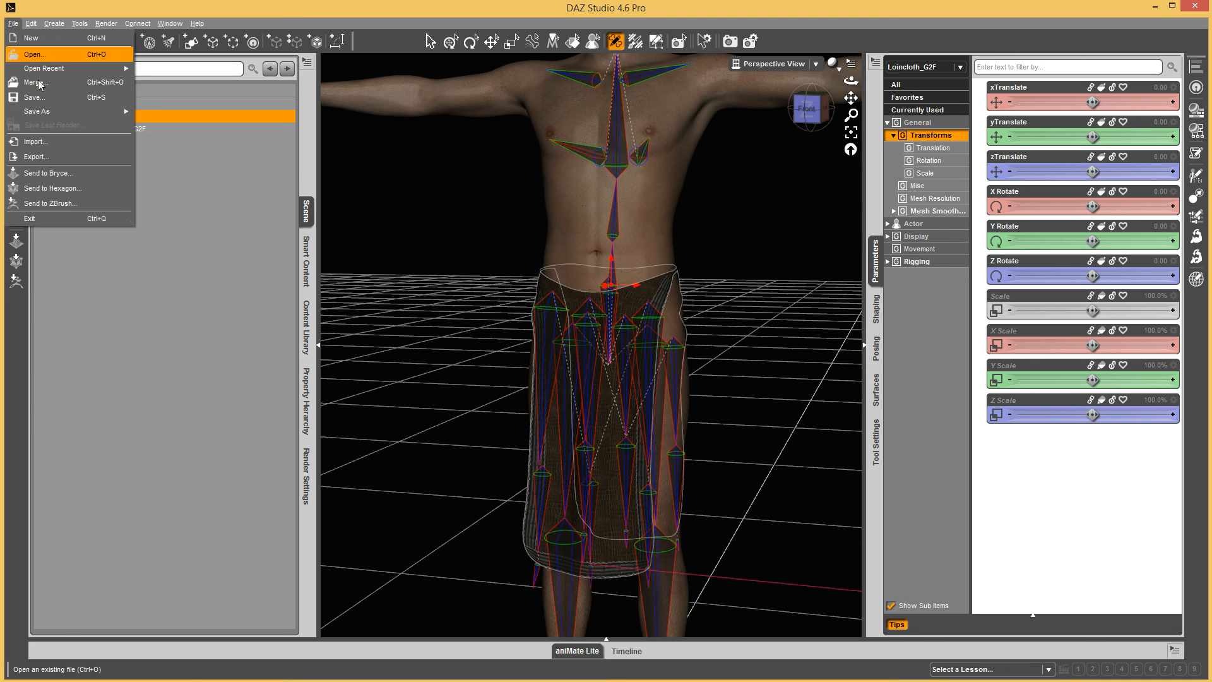
mouse_move(69, 112)
mouse_move(267, 375)
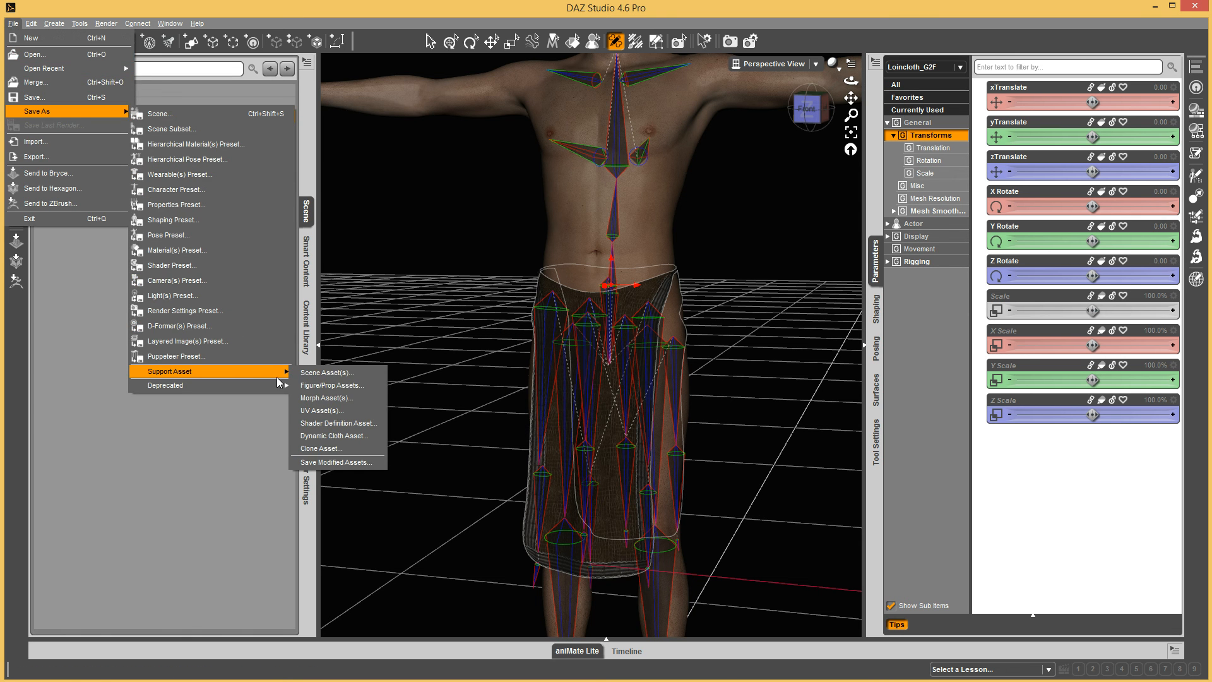
click(325, 387)
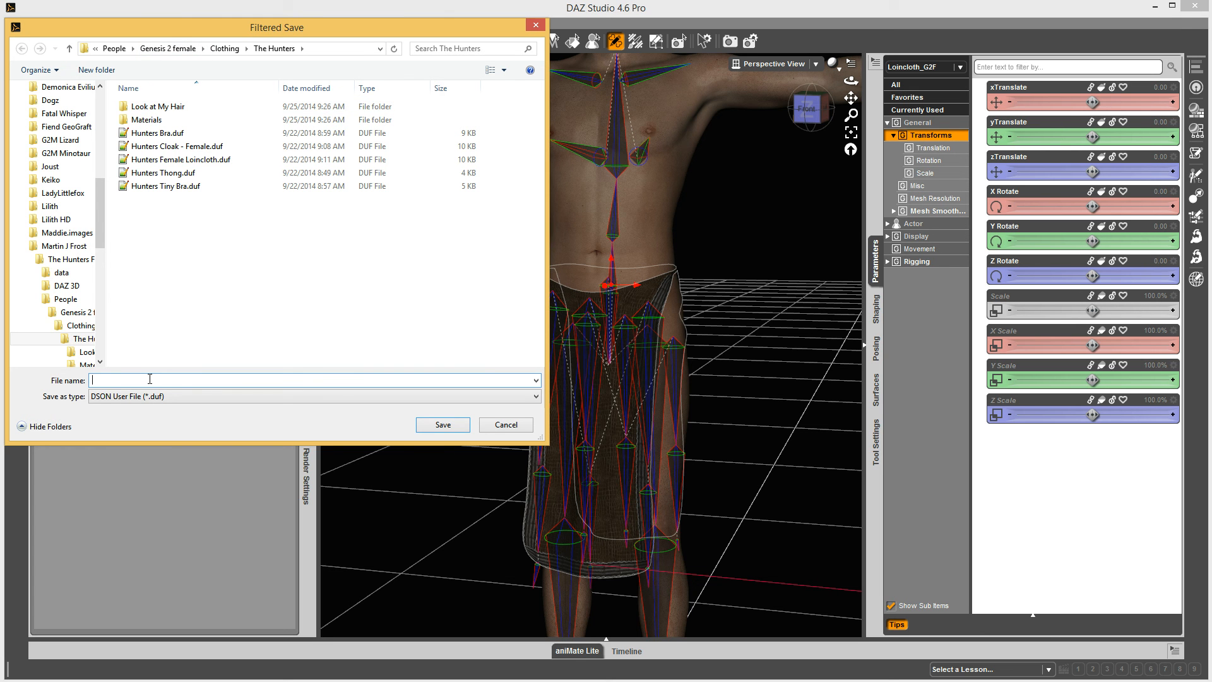
text(Hun)
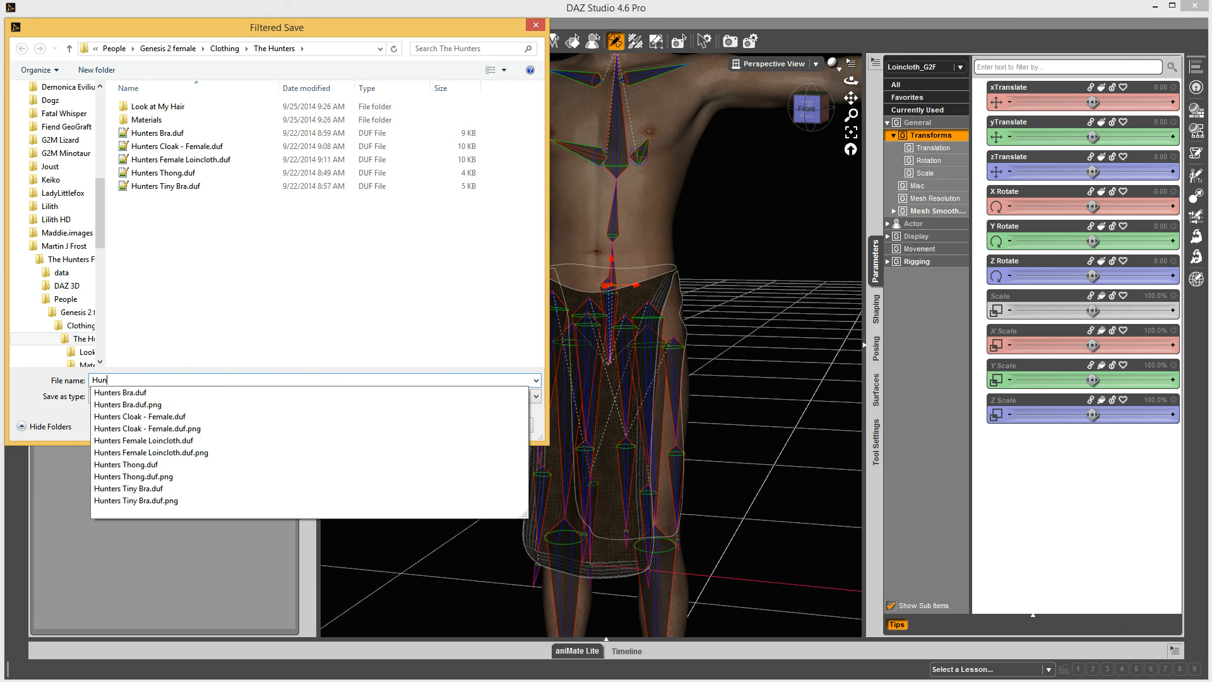
text(ters Male Loincloth)
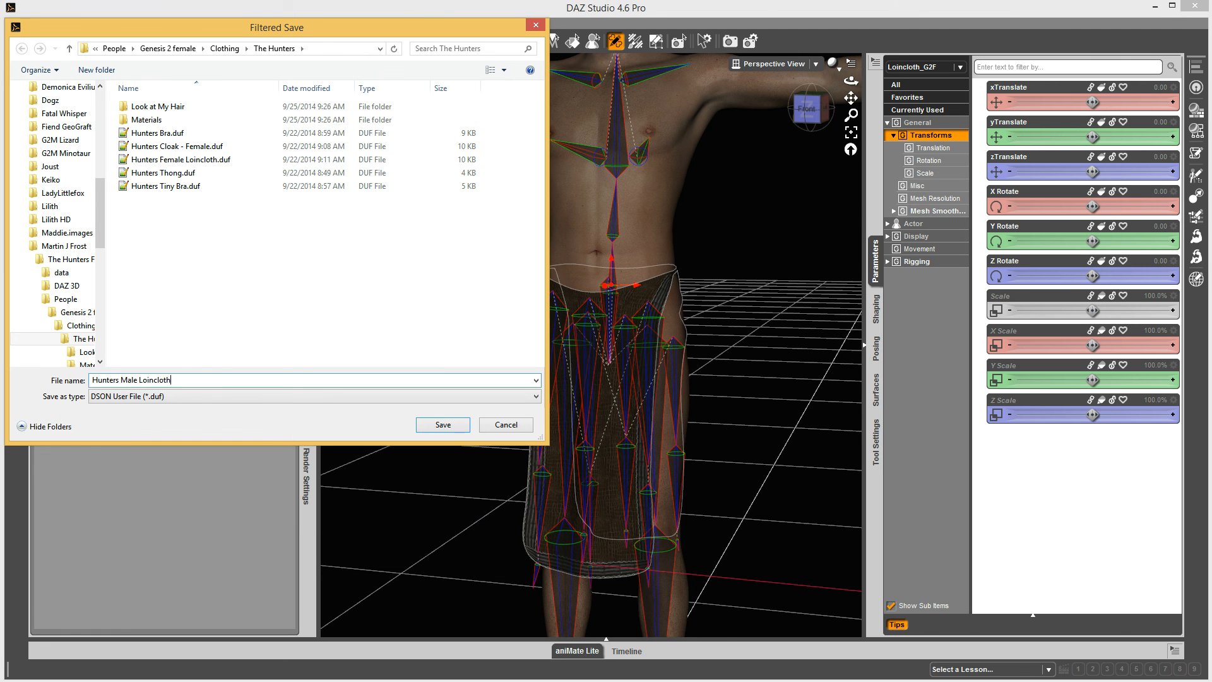
click(443, 425)
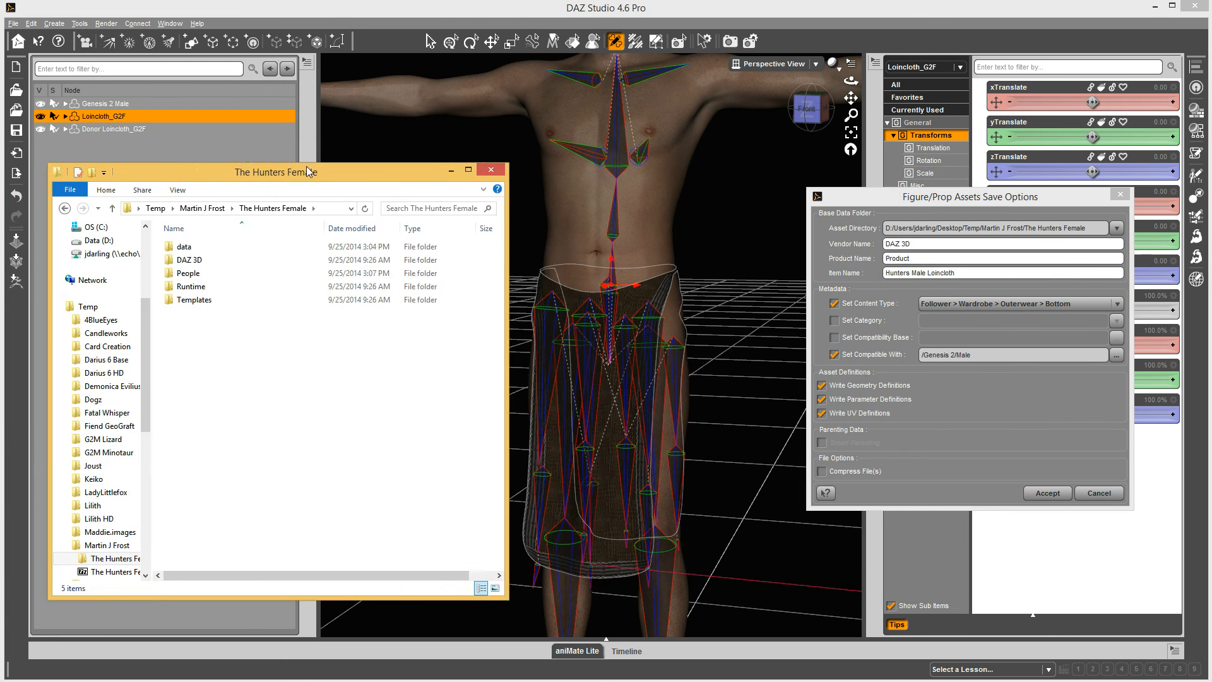
Copy the product folder's name from The Hunters Female data folder and set the asset's product name to The Hunters - Genesis 2 Female
click(290, 255)
double_click(290, 256)
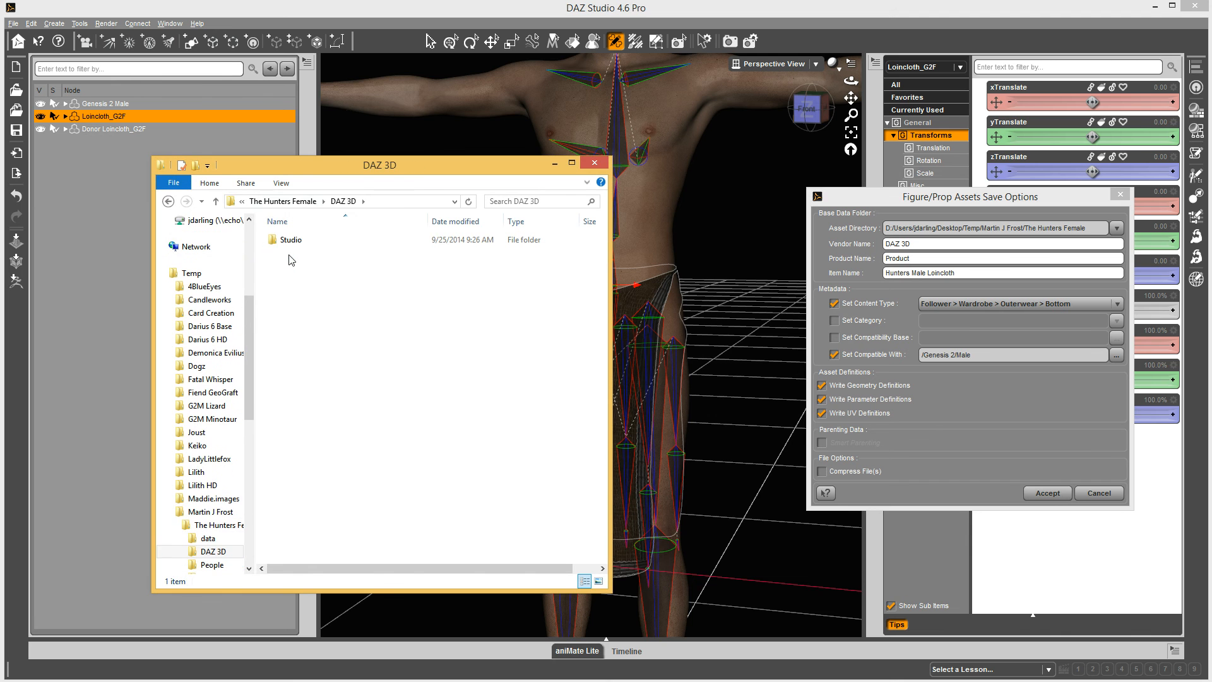
click(303, 201)
click(287, 241)
double_click(288, 241)
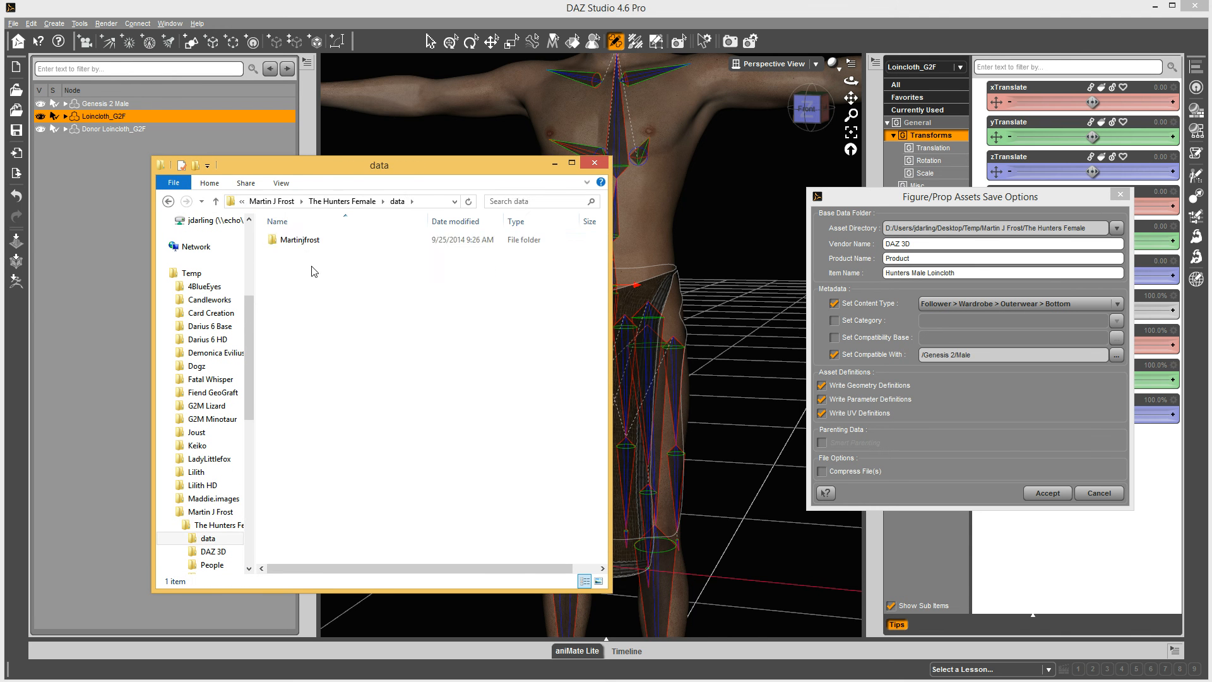
double_click(311, 241)
click(316, 244)
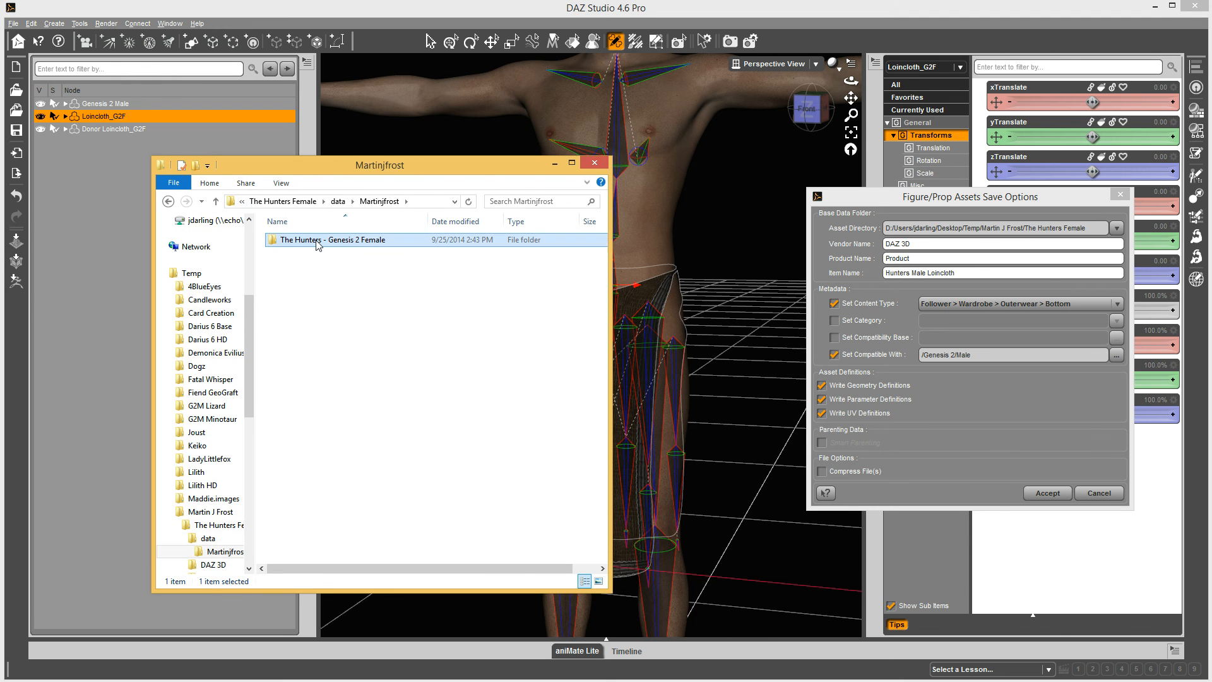
click(384, 247)
key(ctrl+c)
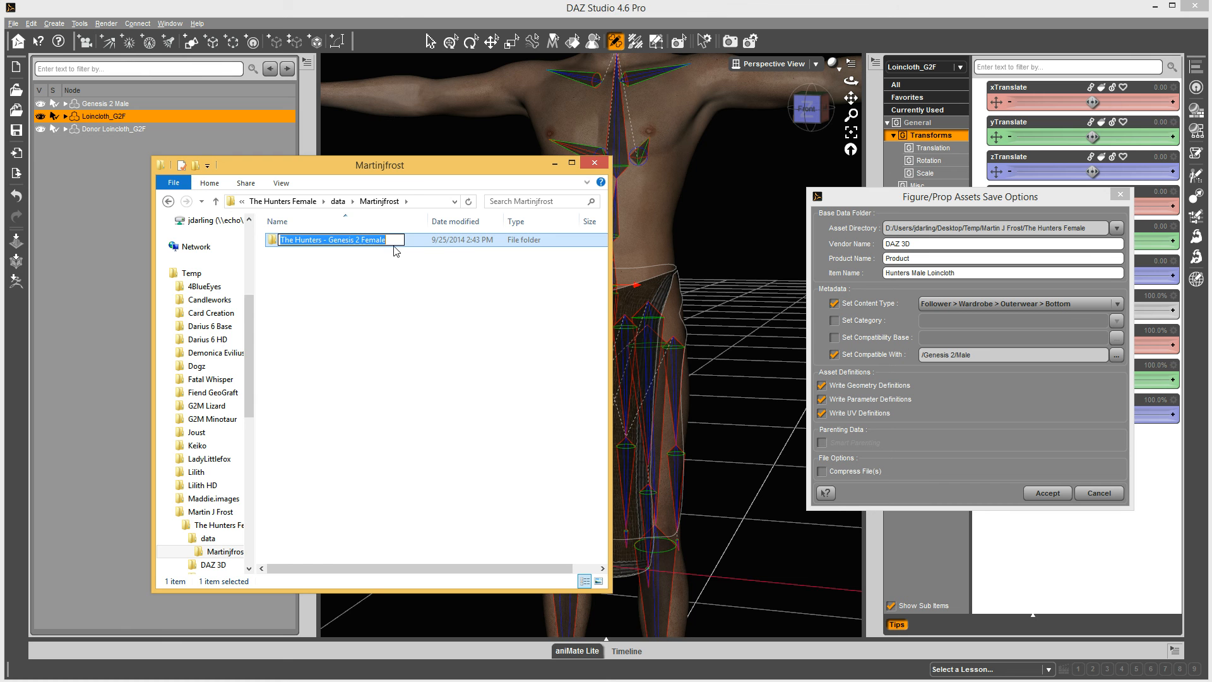
double_click(927, 259)
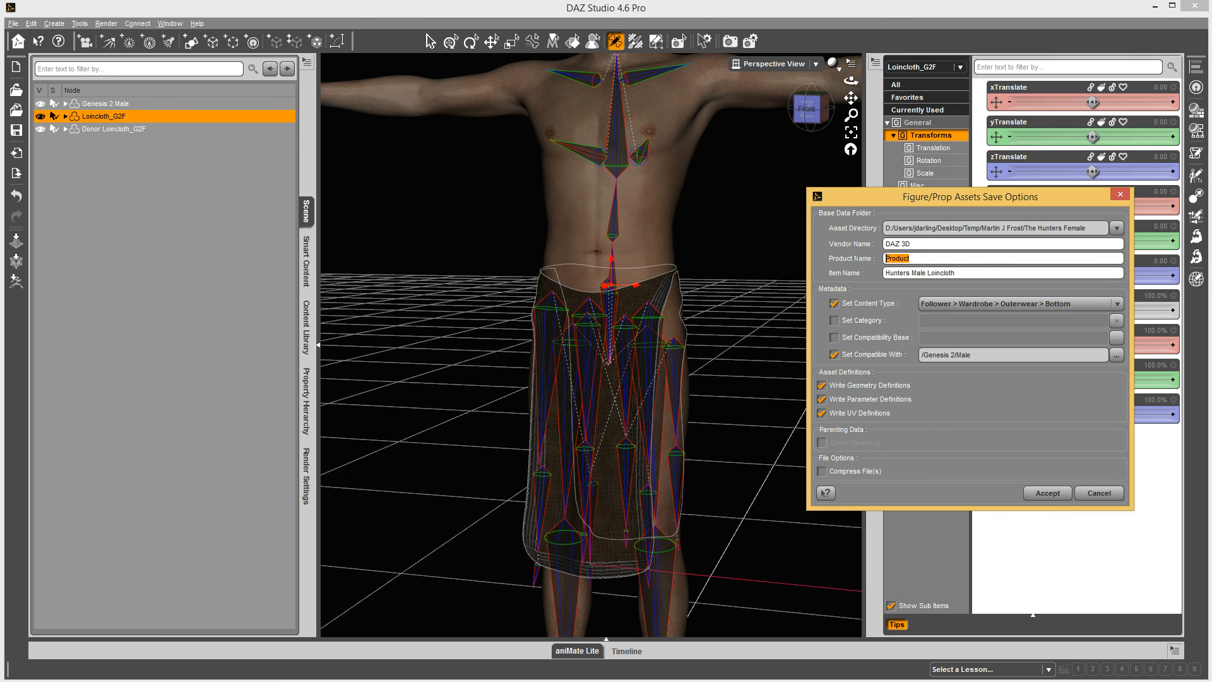
key(ctrl+v)
Replace the asset's vendor name with the vendor folder's name copied from the data path, and save the figure asset
key(alt+Tab)
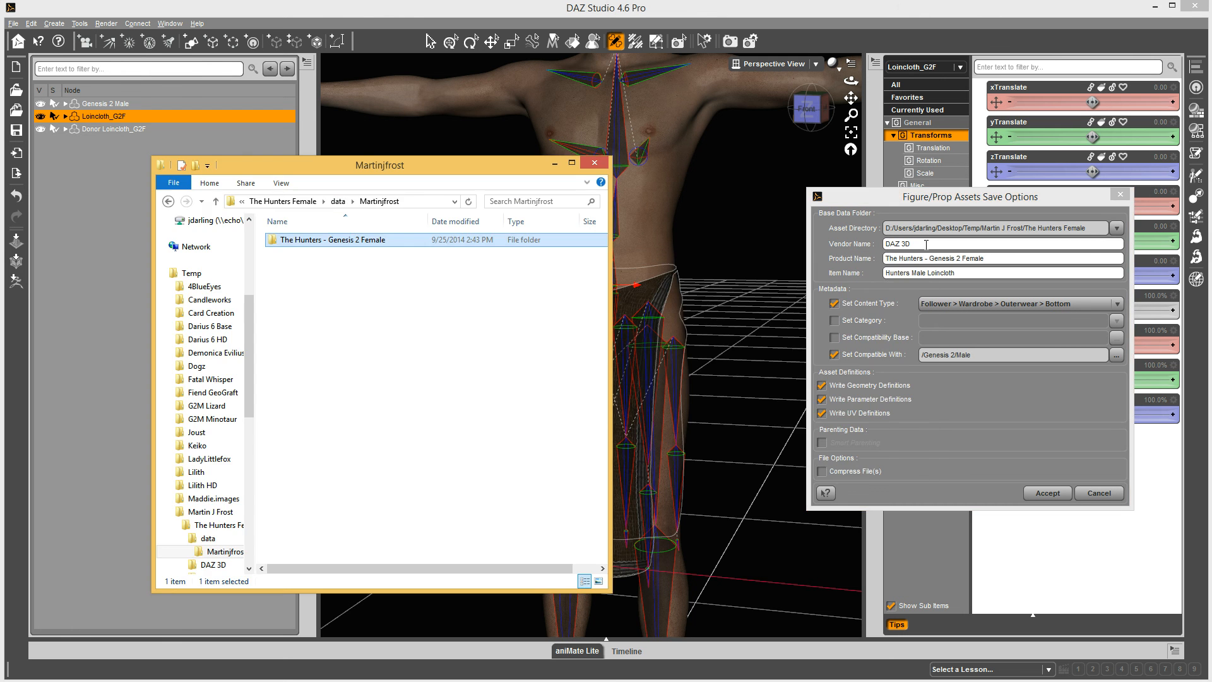
click(430, 202)
click(413, 201)
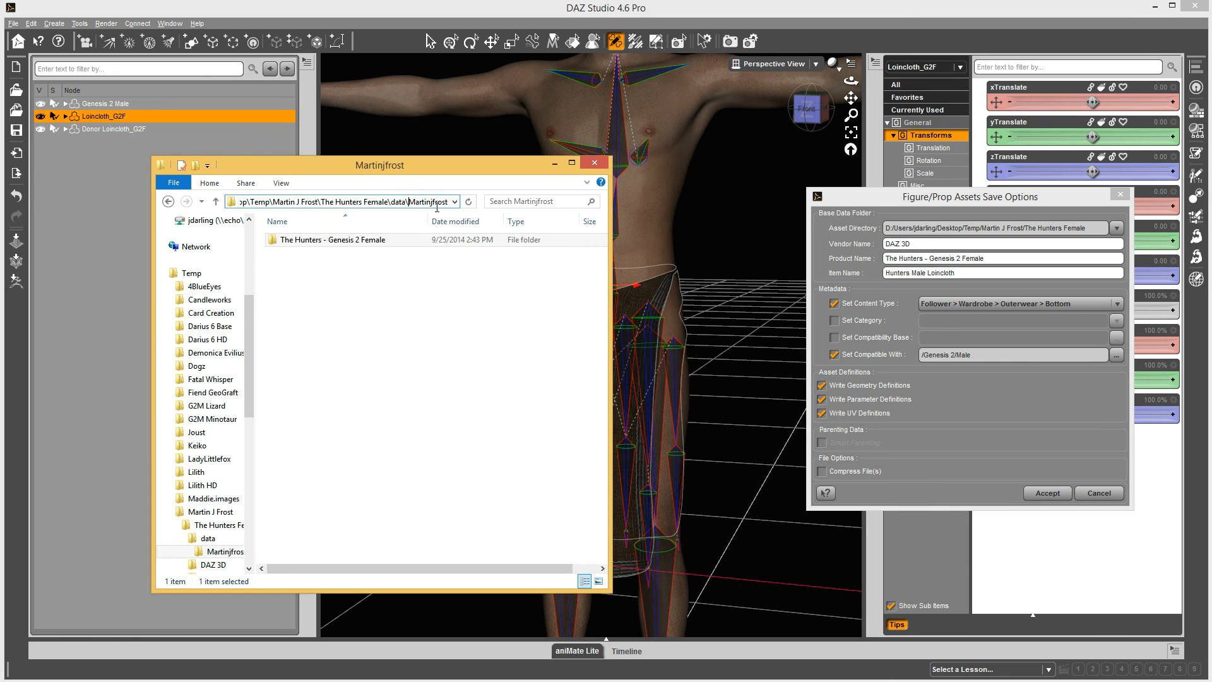
double_click(437, 202)
key(ctrl+c)
double_click(917, 243)
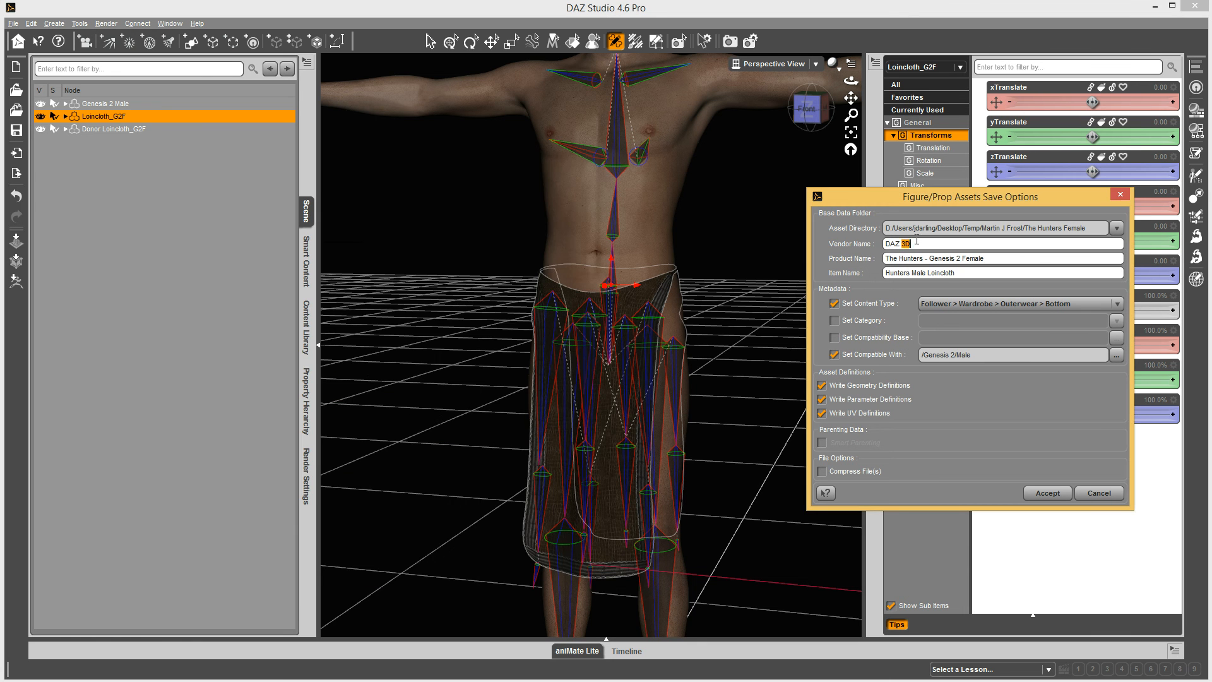
key(ctrl+a)
key(ctrl+v)
click(1048, 493)
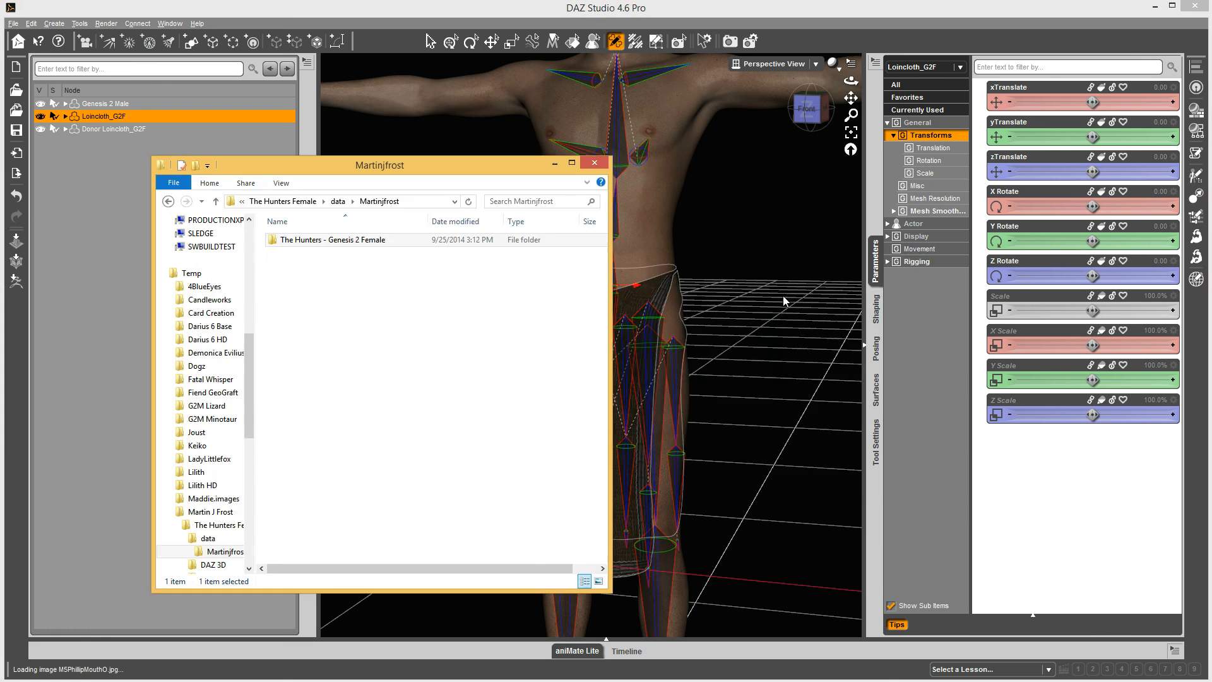
Check the product's data folder, The Hunters - Genesis 2 Female, for the saved Hunters Male Loincloth folder
click(304, 241)
double_click(300, 242)
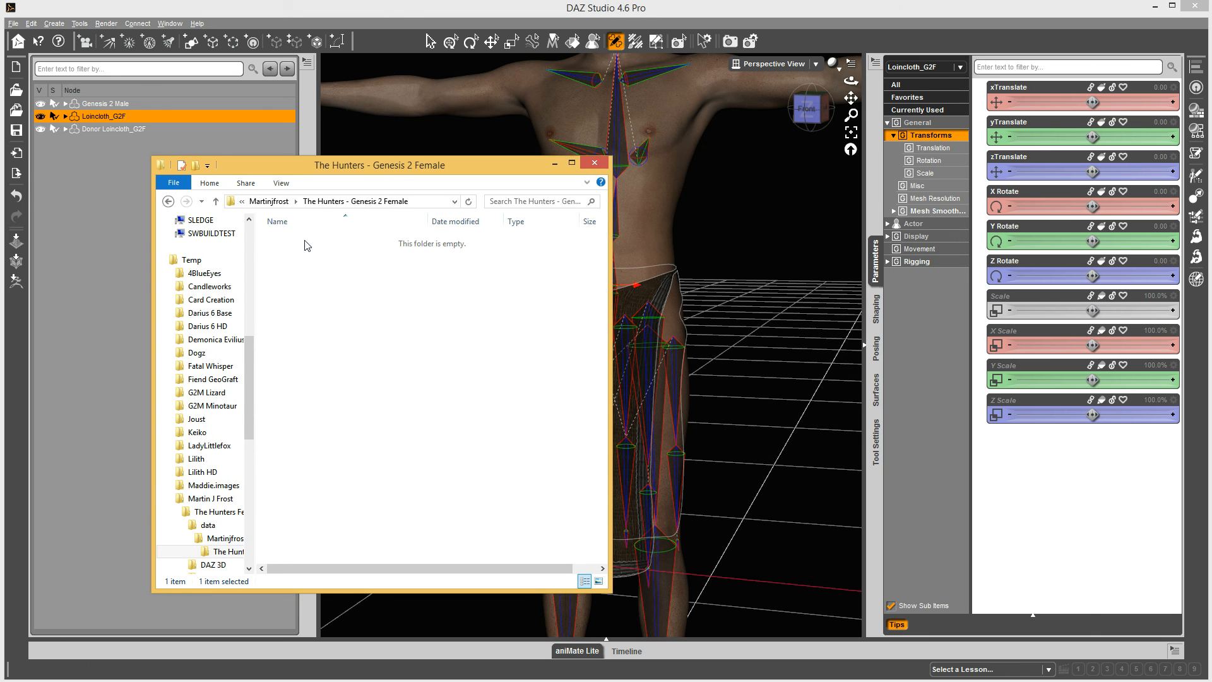
click(327, 281)
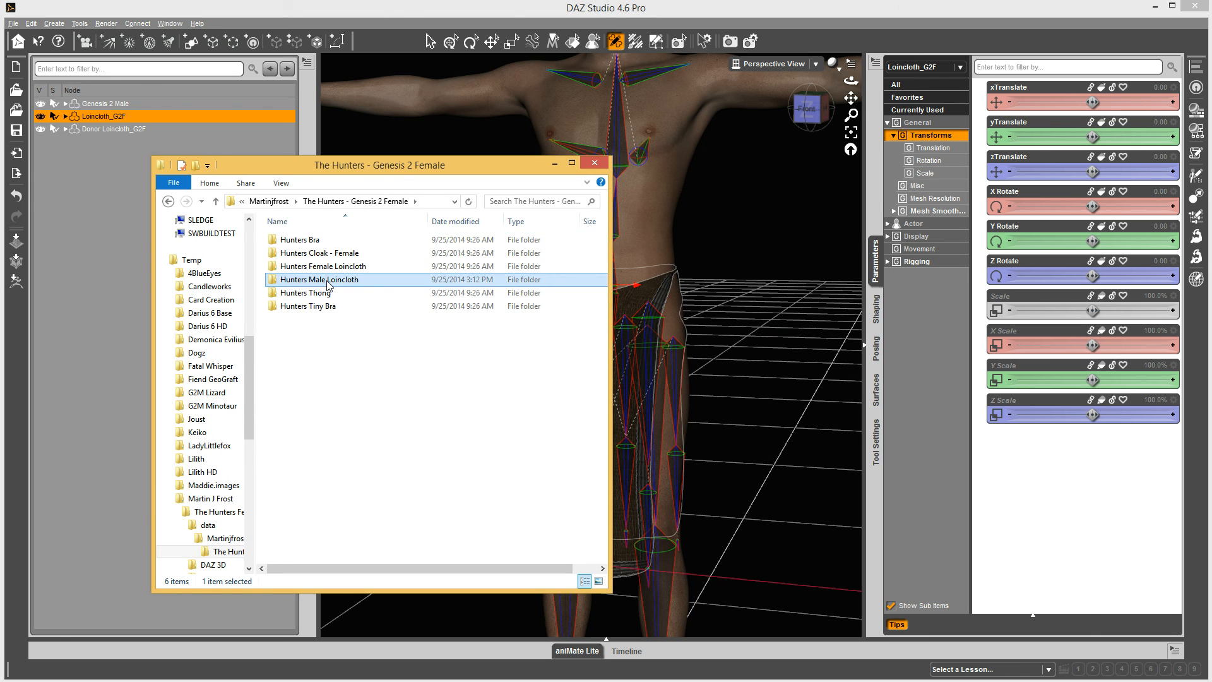
click(514, 9)
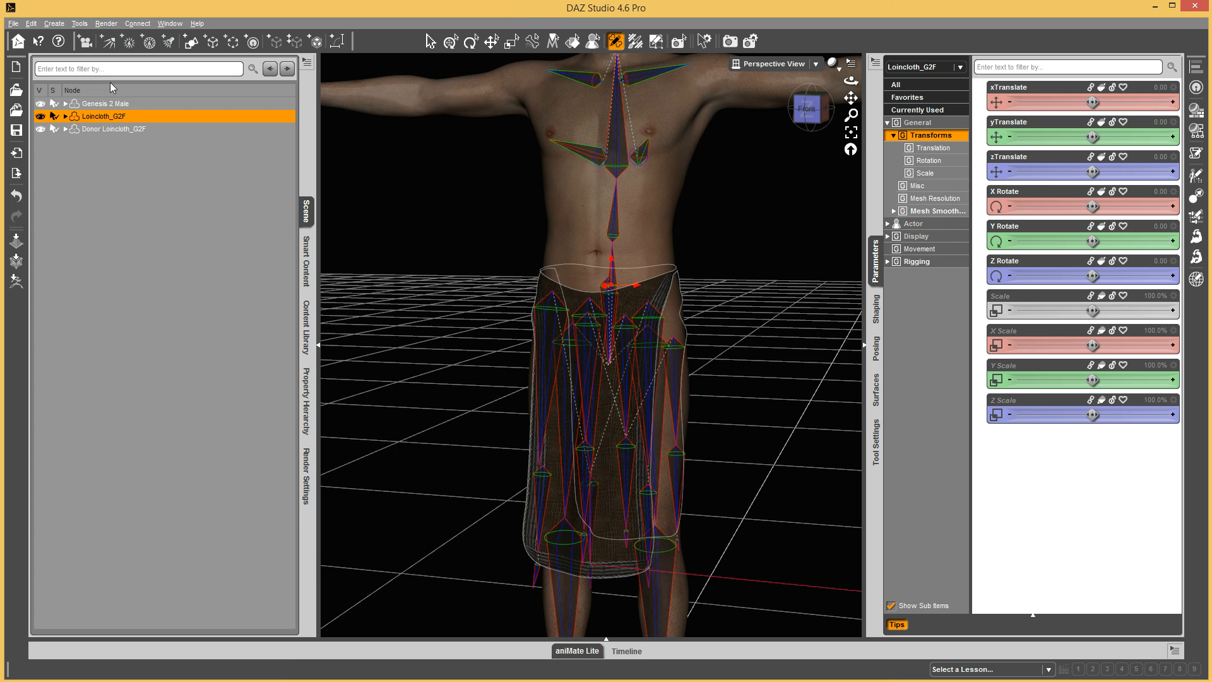
Remove Loincloth_G2F and Donor Loincloth_G2F together from the scene
ctrl+click(96, 129)
right_click(98, 129)
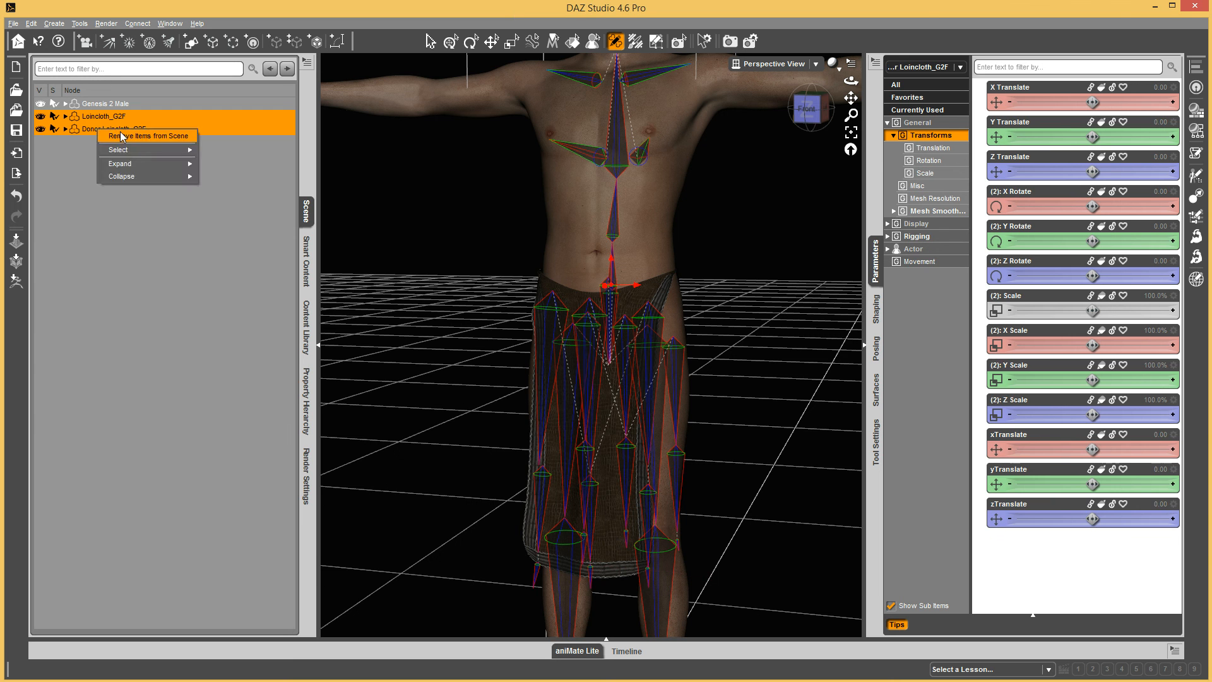
click(122, 136)
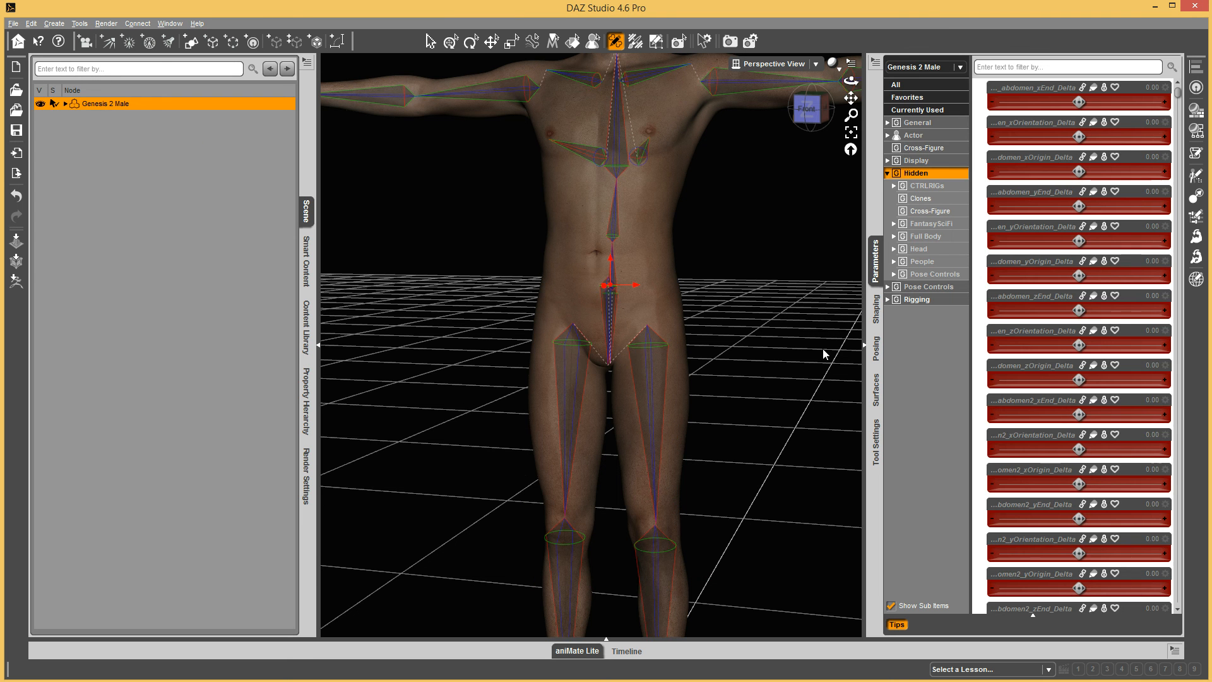
Load Hunters Male Loincloth.duf onto Genesis 2 Male and examine its fit from the front, side and back
click(307, 325)
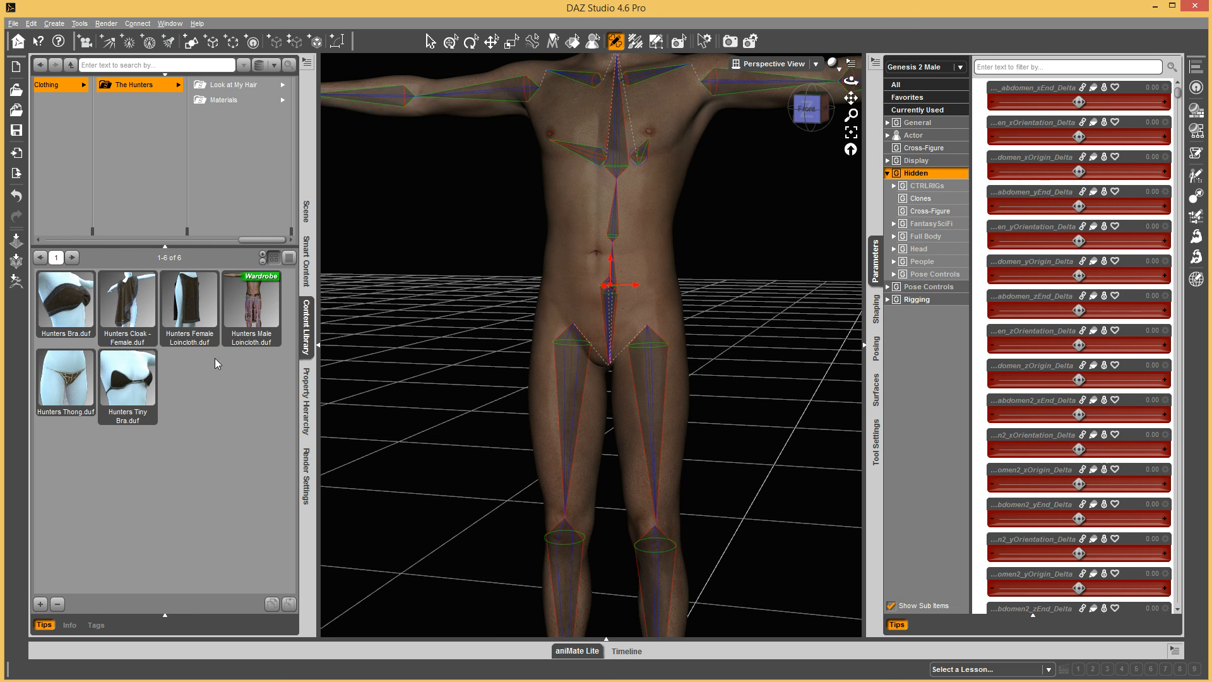
double_click(252, 310)
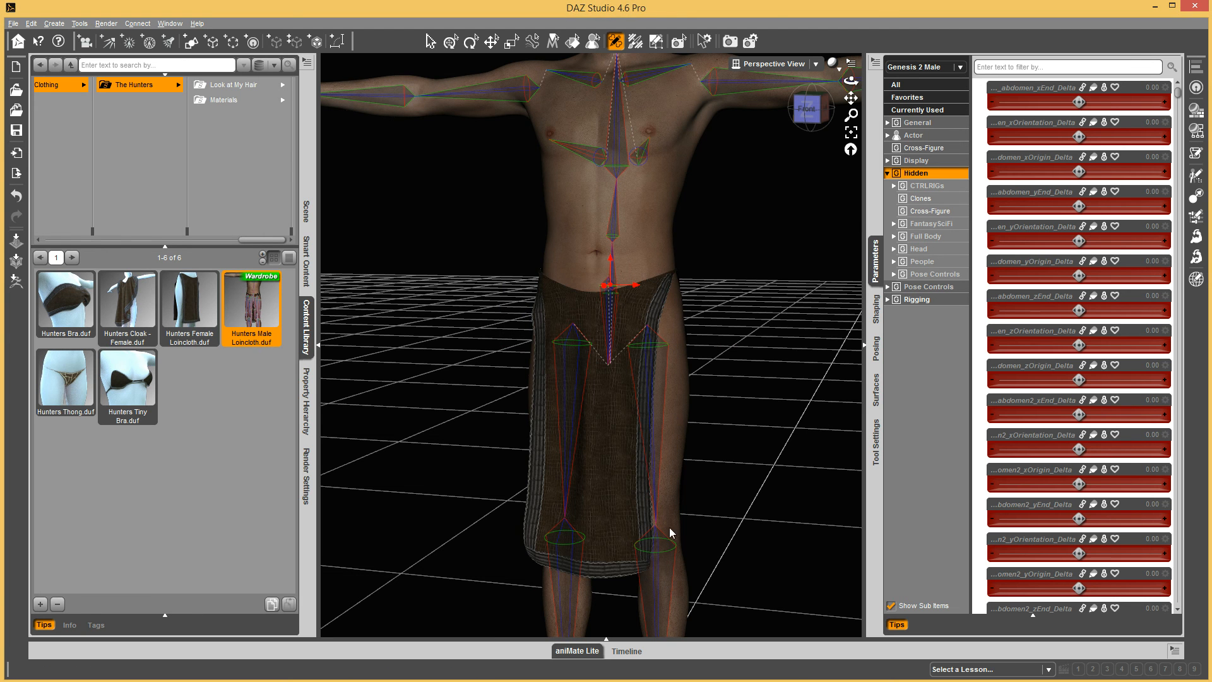
drag(808, 113, 821, 111)
click(800, 109)
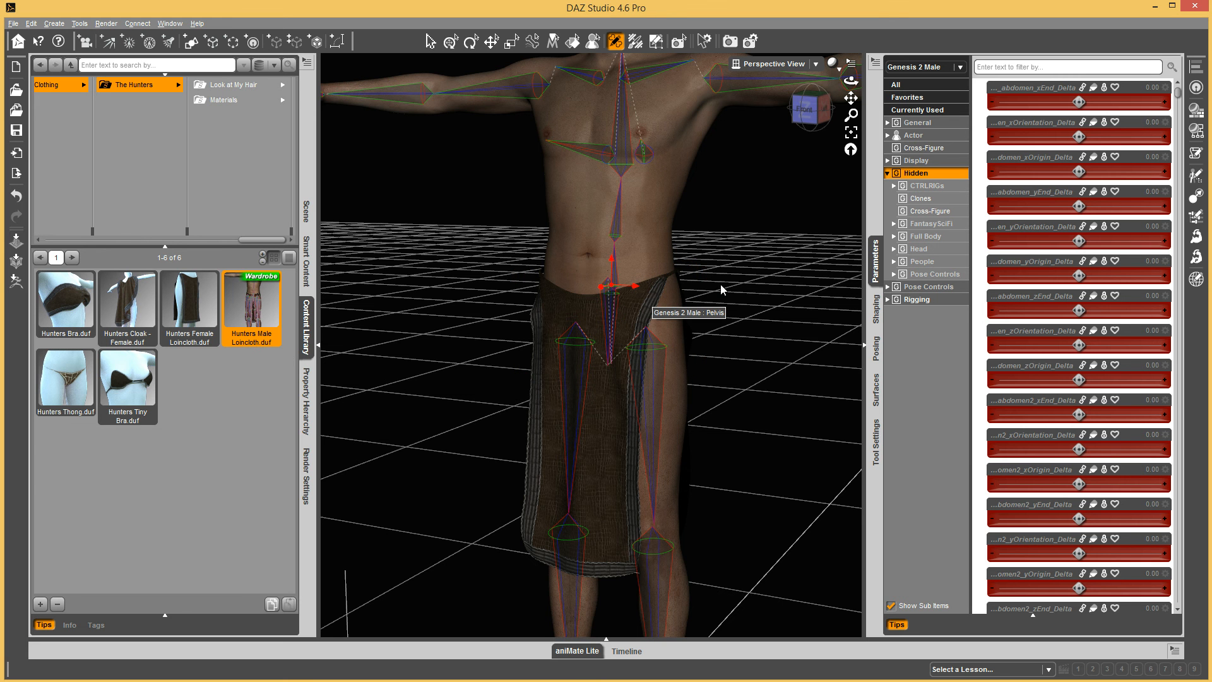
scroll(659, 260, up, 2)
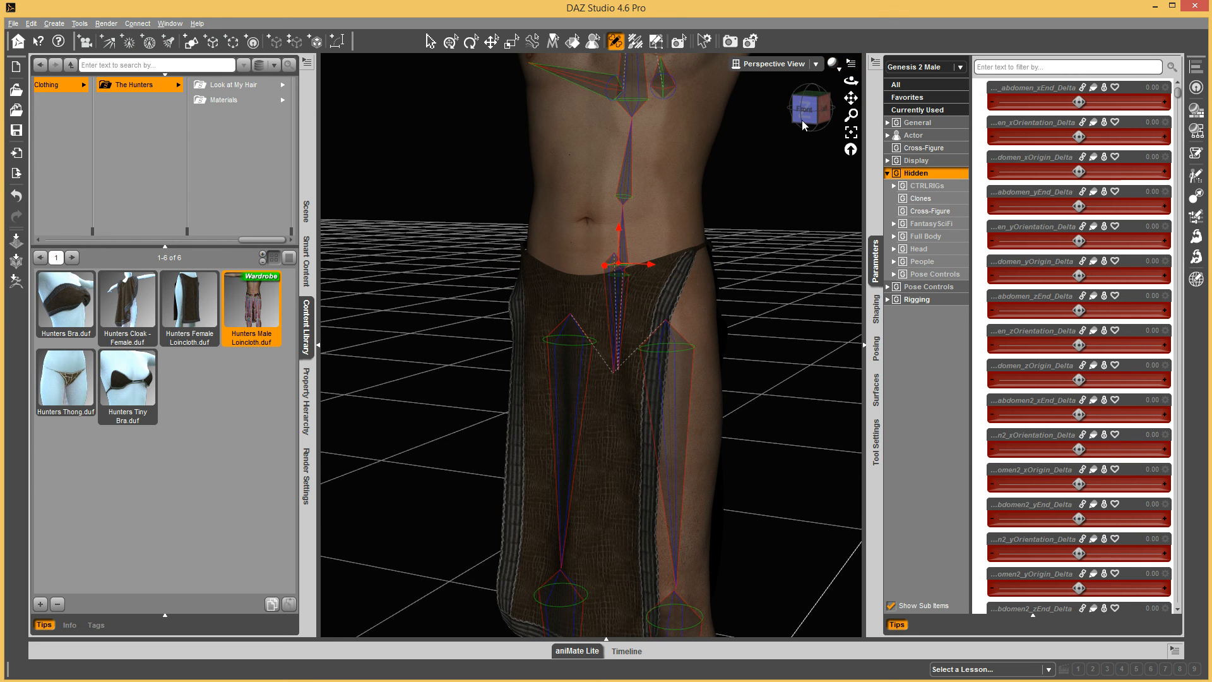
mouse_move(808, 109)
mouse_down()
mouse_move(839, 106)
mouse_move(783, 108)
mouse_up()
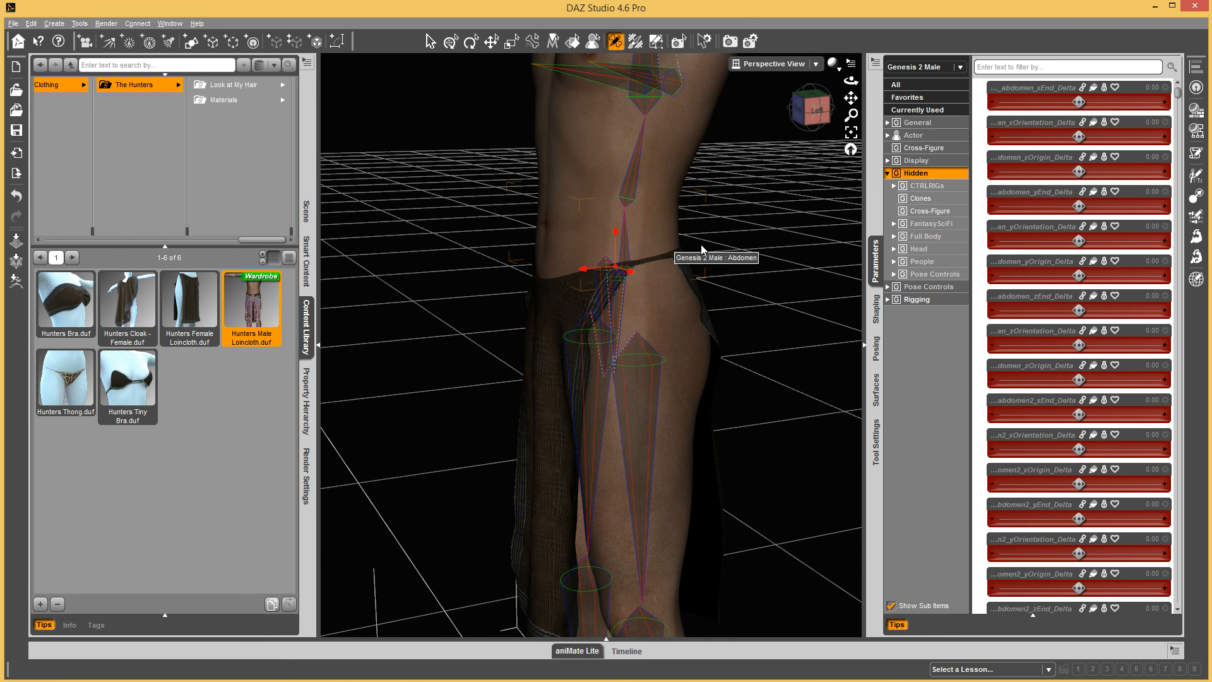
drag(810, 109, 788, 110)
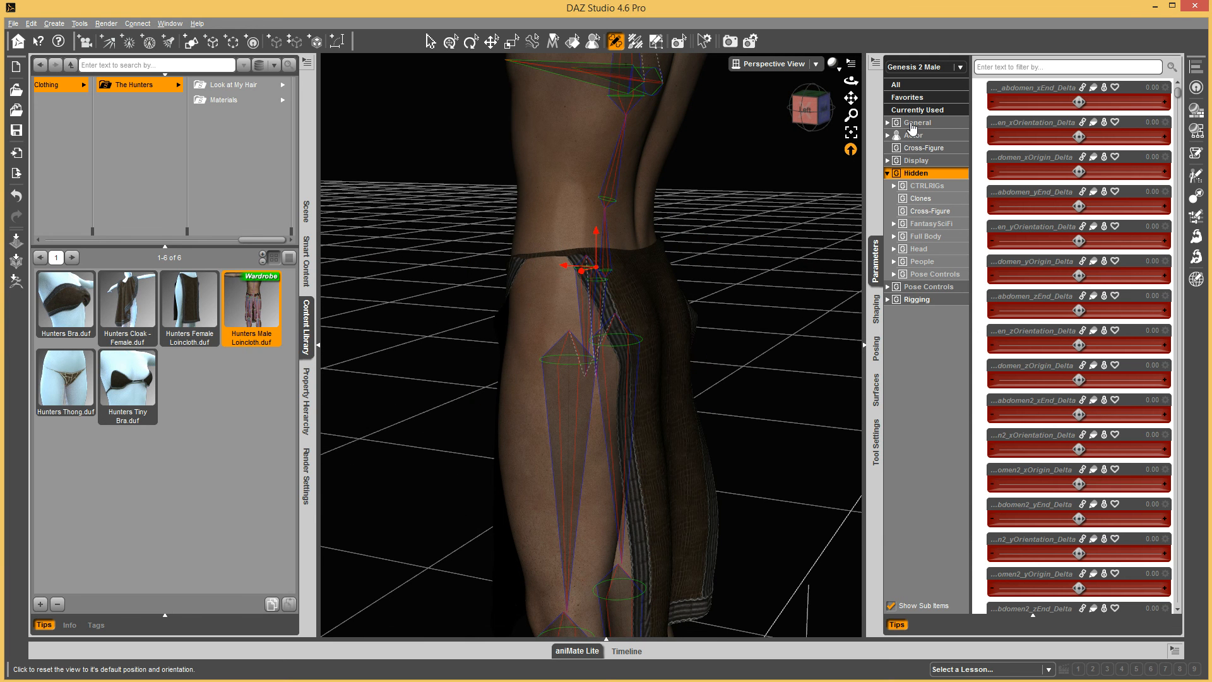